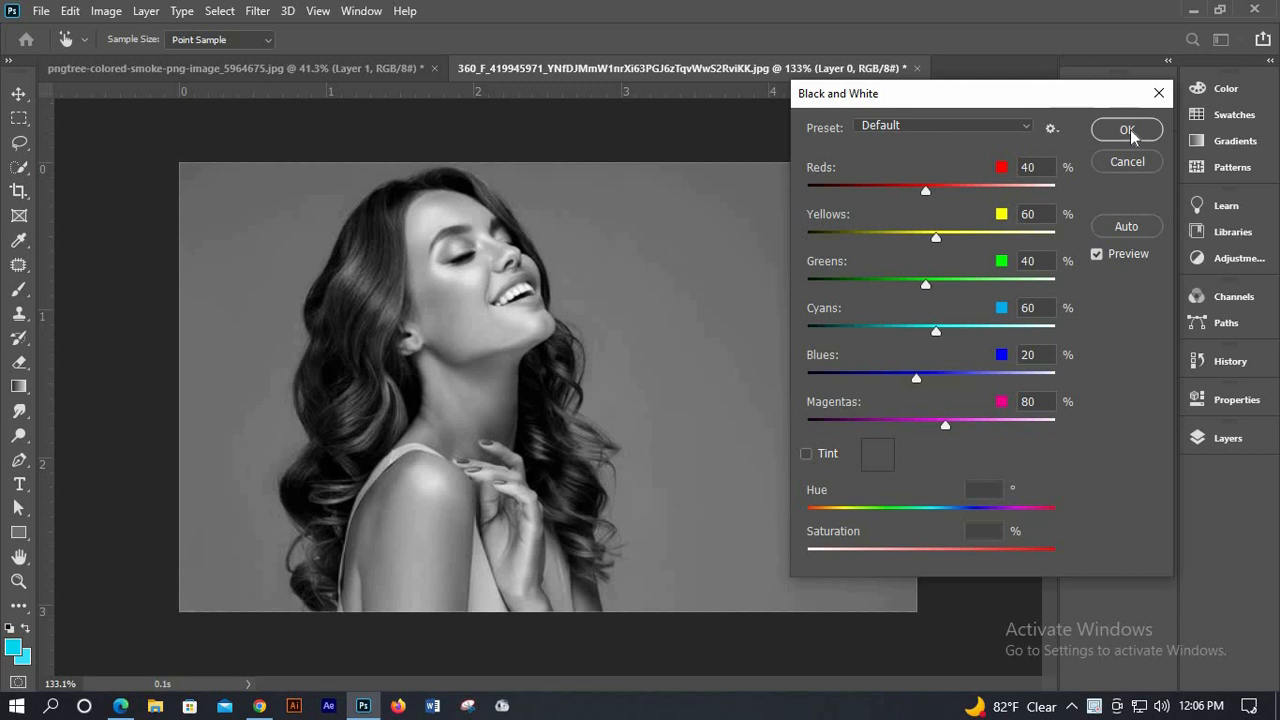
Apply the default Black and White conversion to the portrait and mask out its background using a Select Subject selection
click(1127, 131)
click(1225, 439)
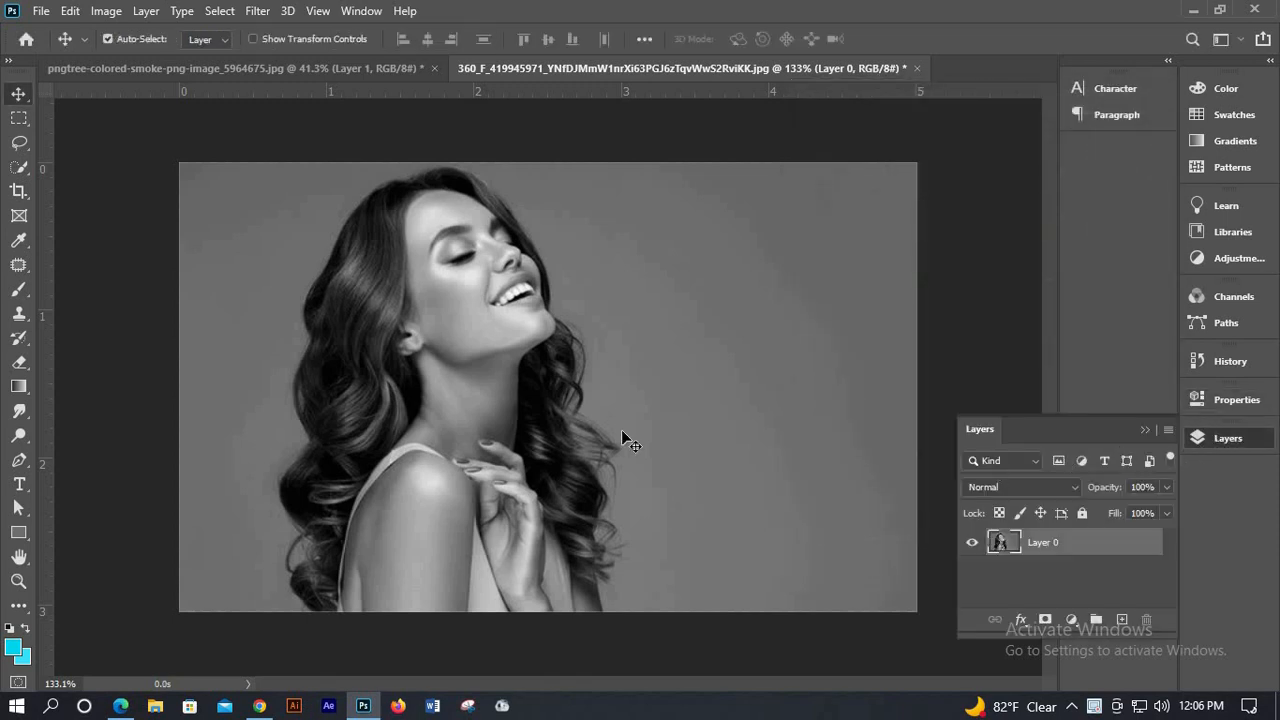
click(219, 10)
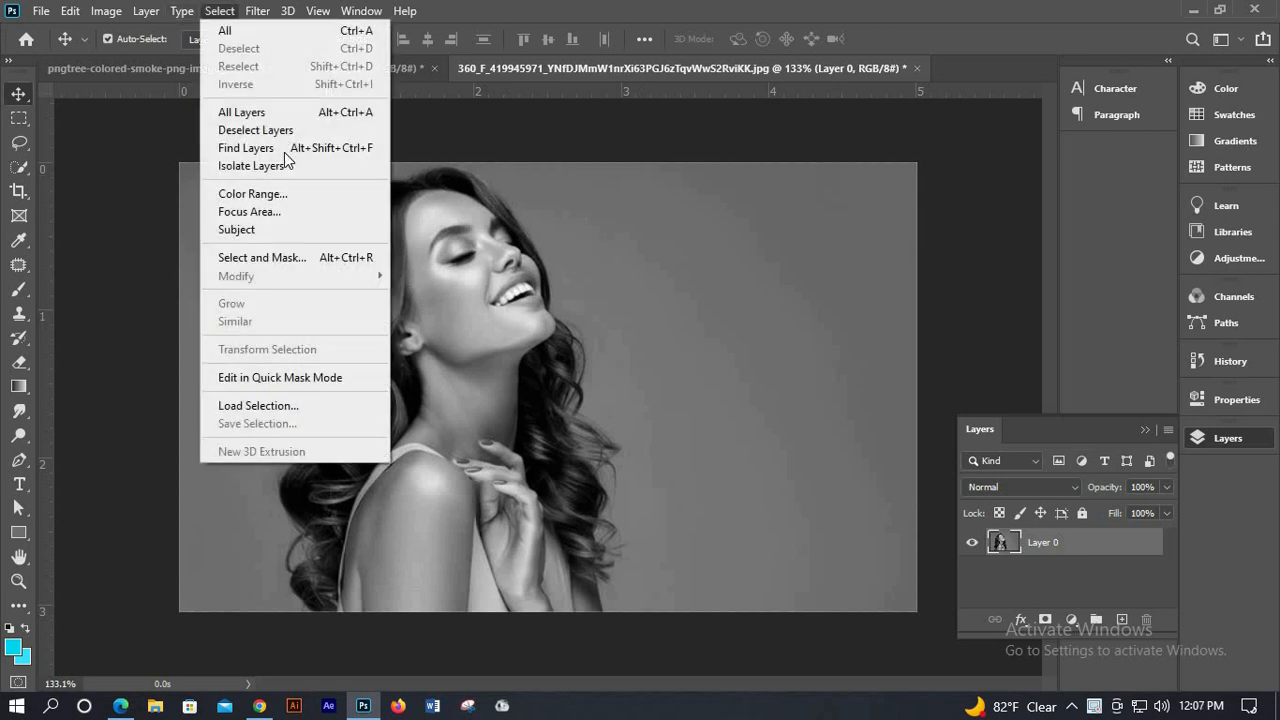
click(280, 230)
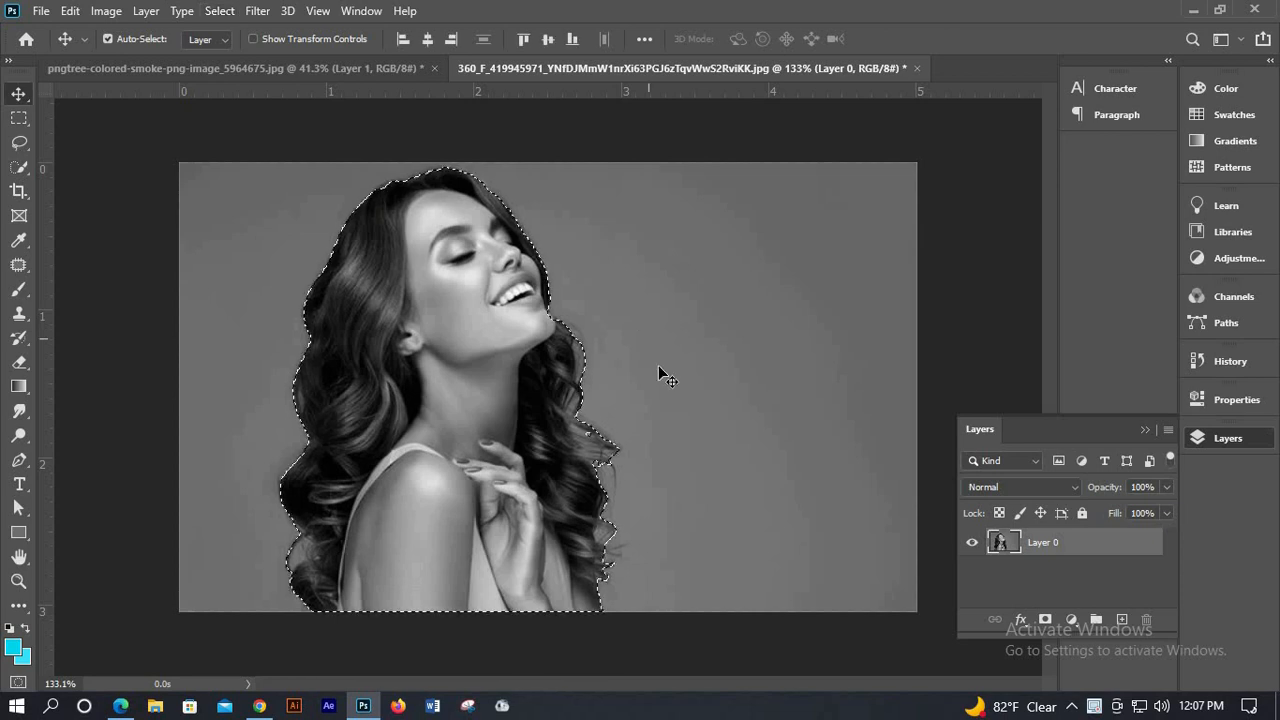
click(1044, 620)
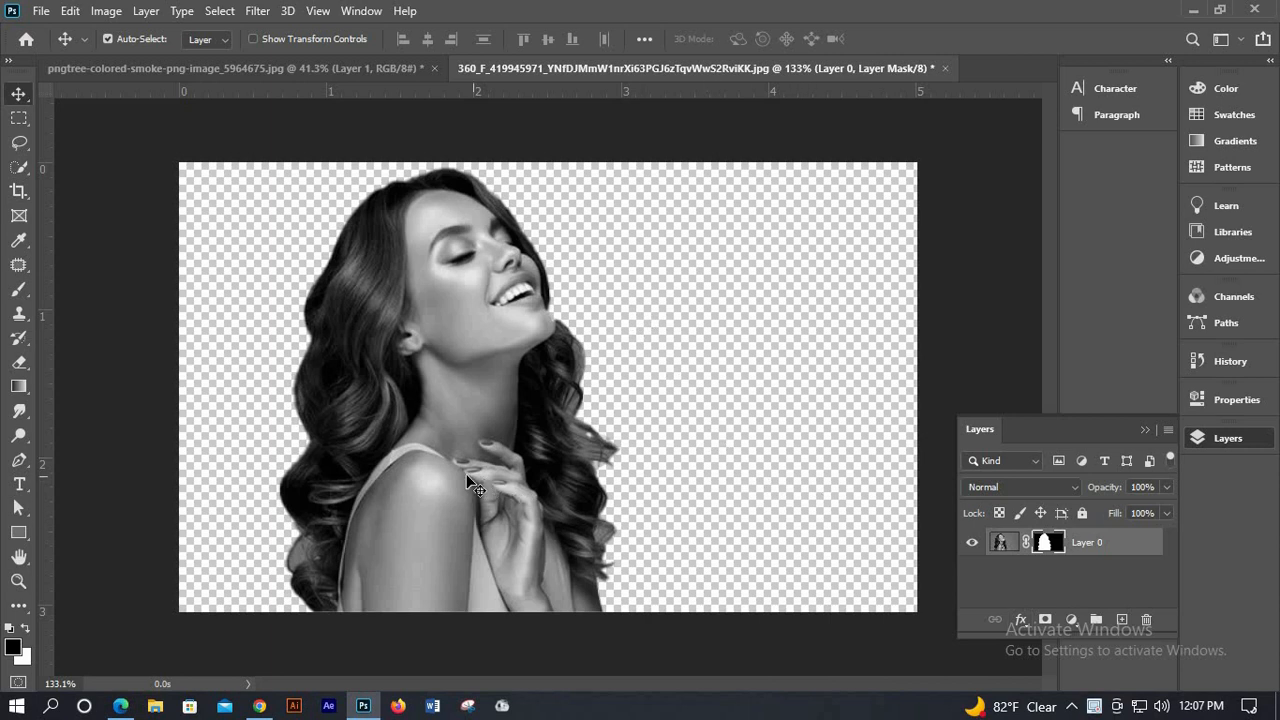
Add an empty layer beneath the masked woman and create a Gradient fill layer there
click(1122, 621)
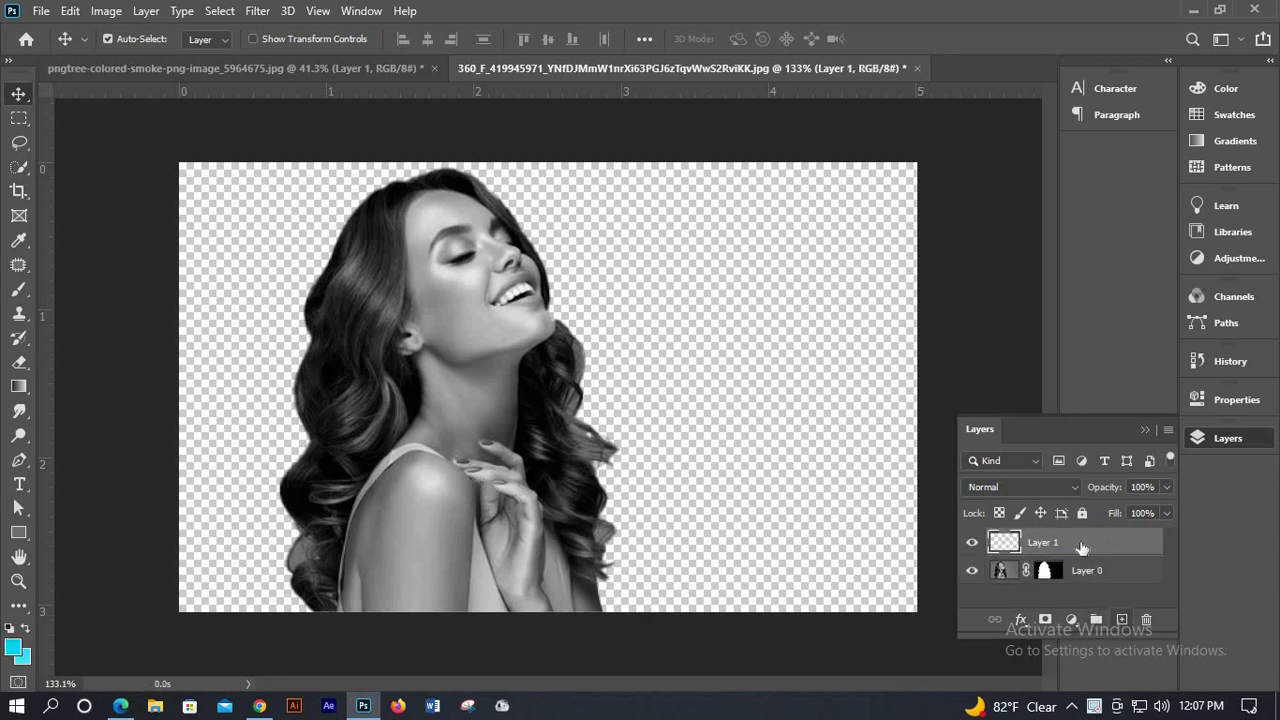
drag(1089, 543, 1036, 598)
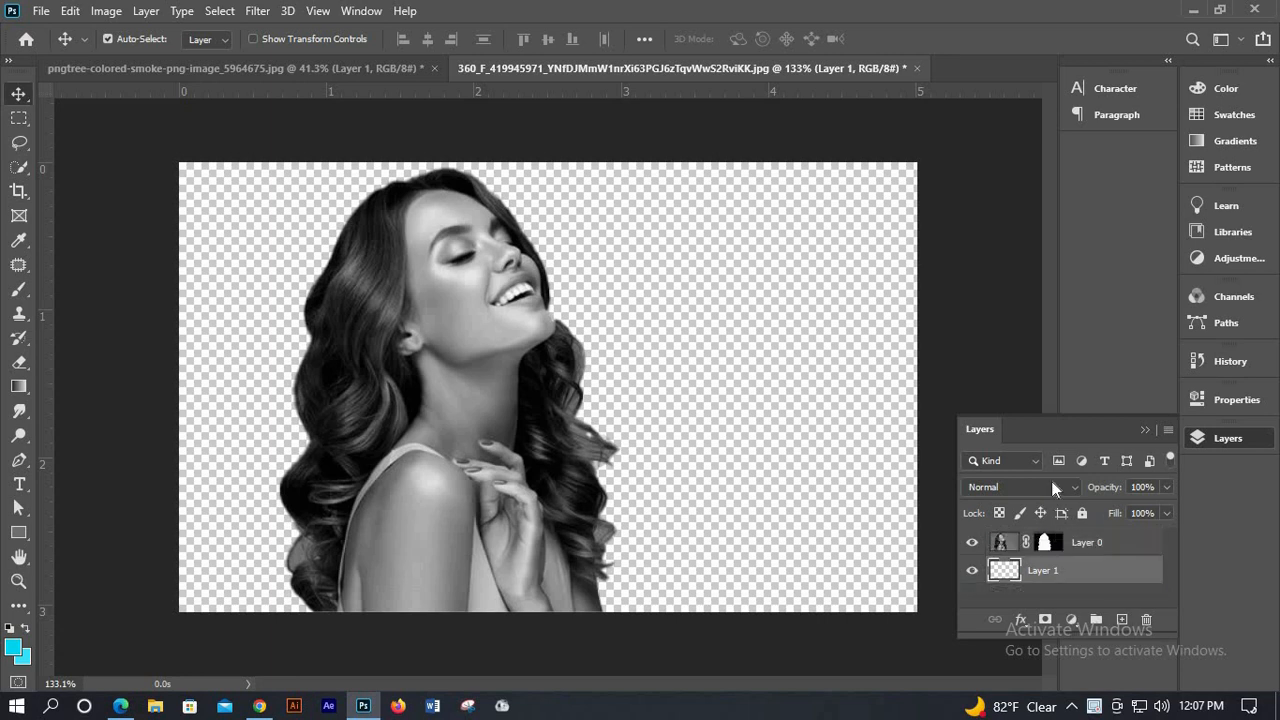
click(1072, 621)
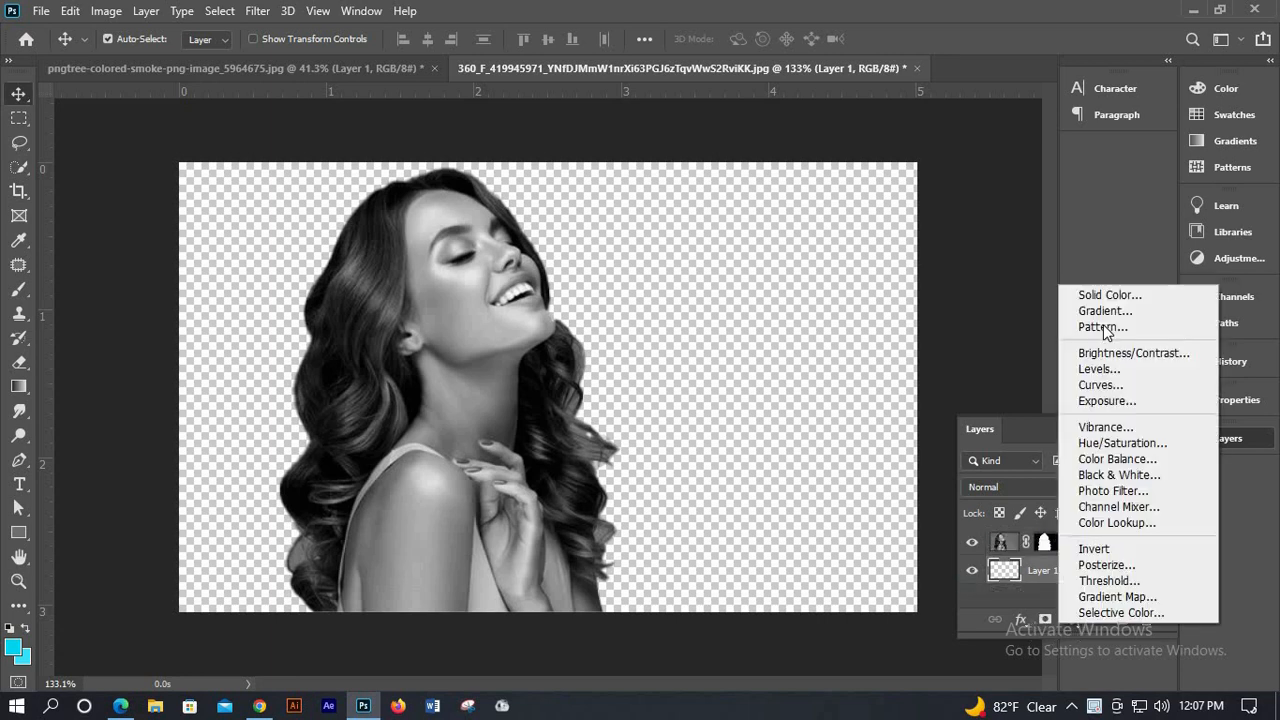
click(1105, 311)
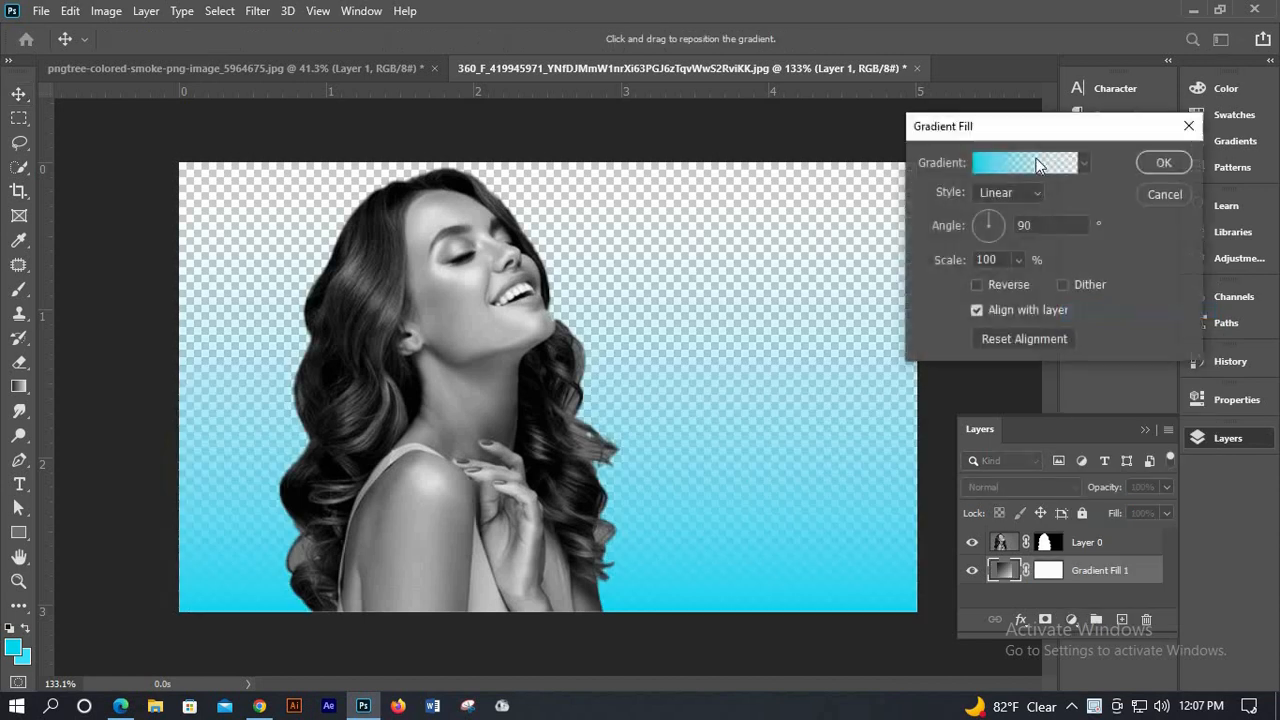
Base the fill on the Black, White gradient preset and change its black colour stop to #707071
click(1040, 163)
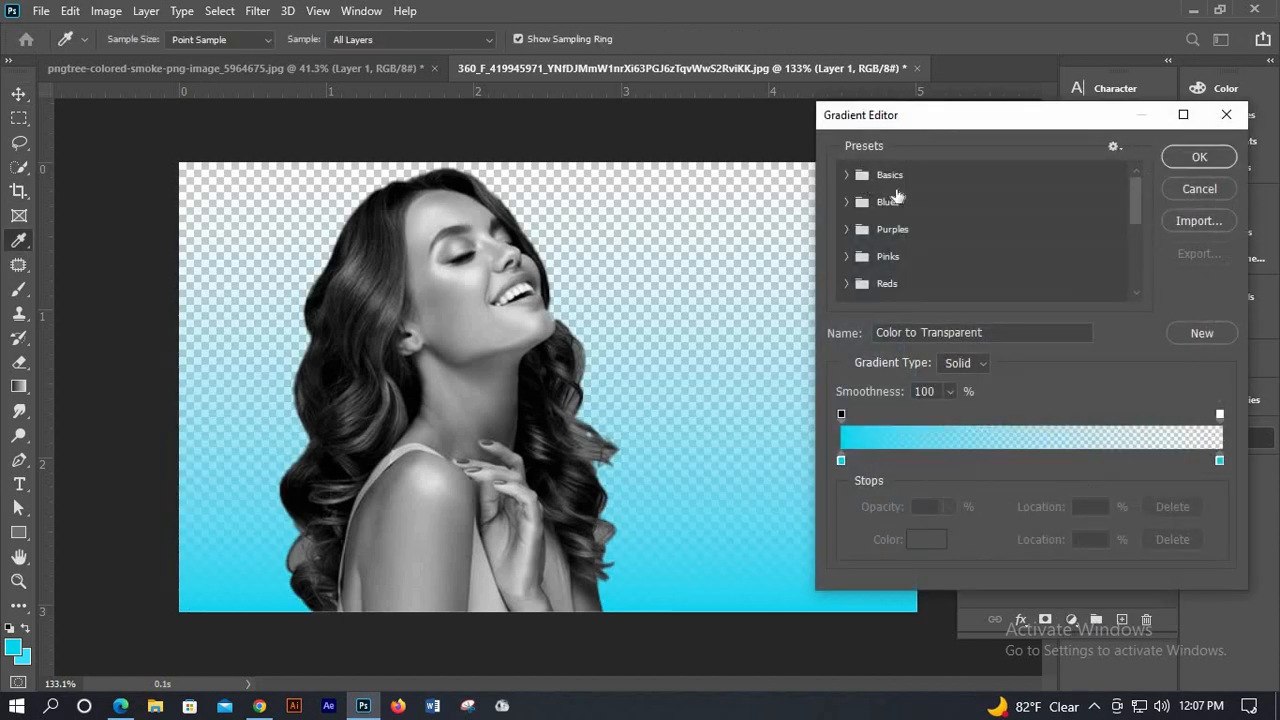
click(930, 205)
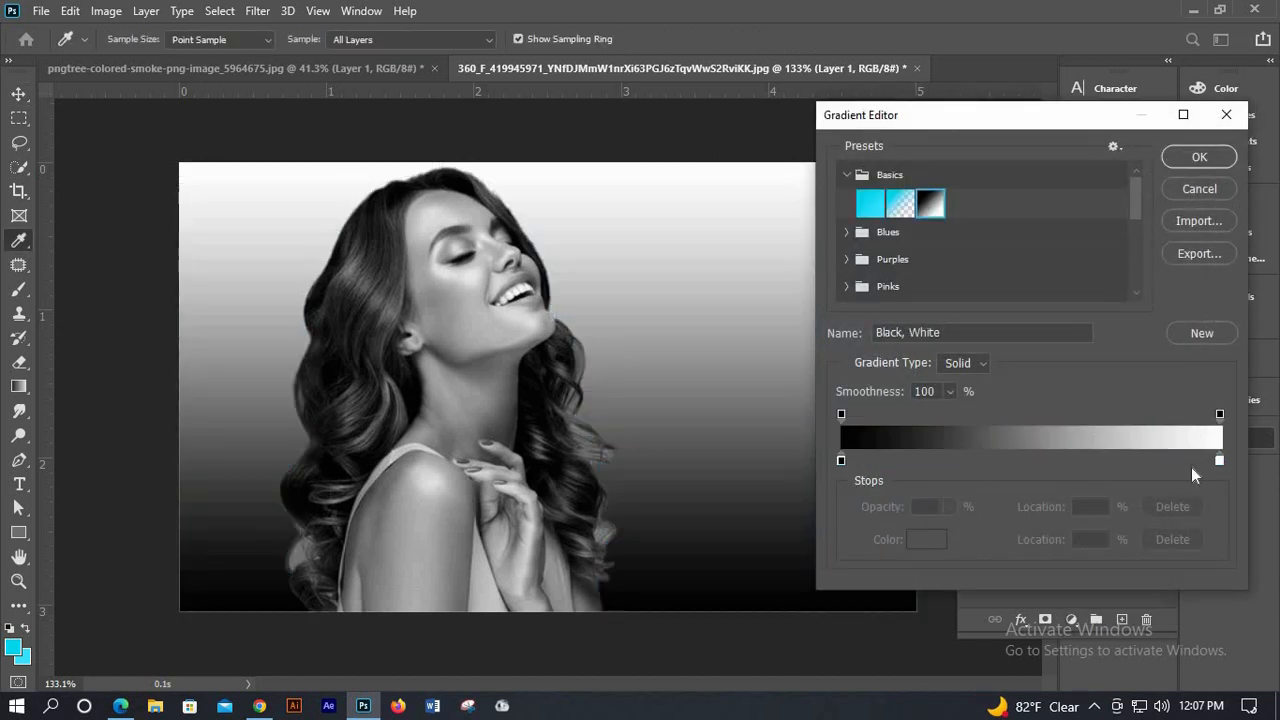
click(840, 460)
click(924, 541)
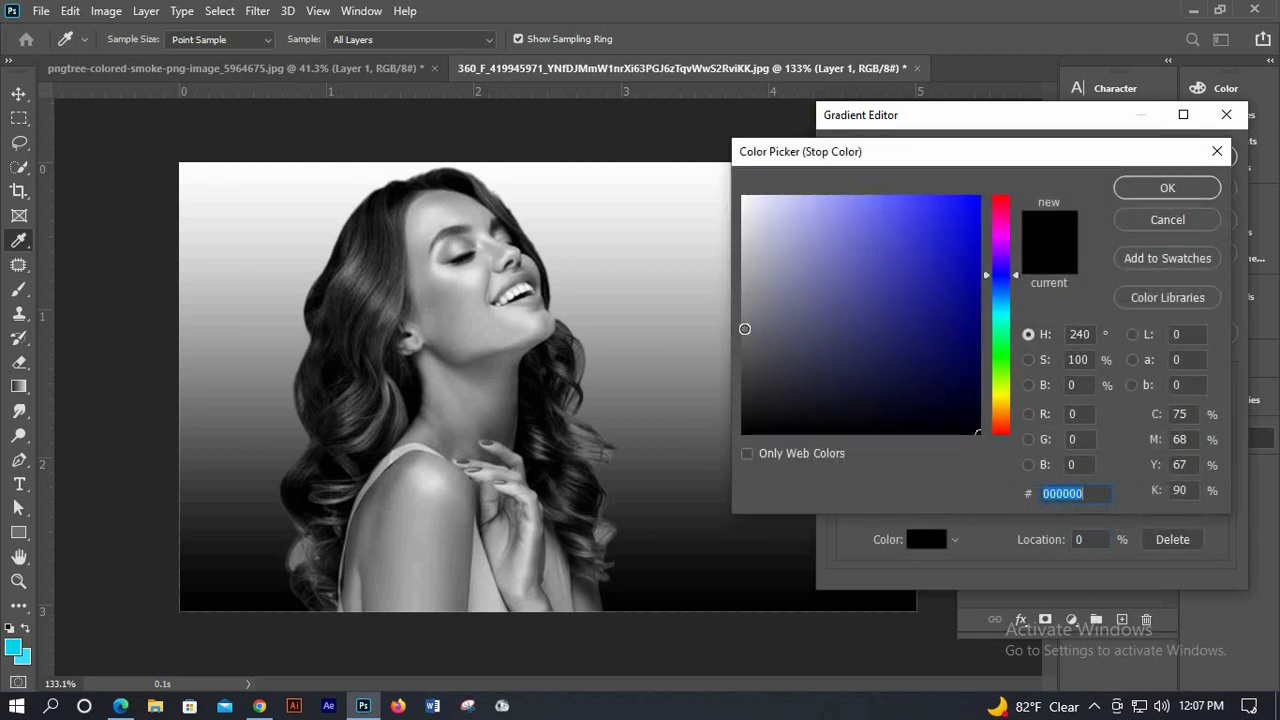
click(745, 330)
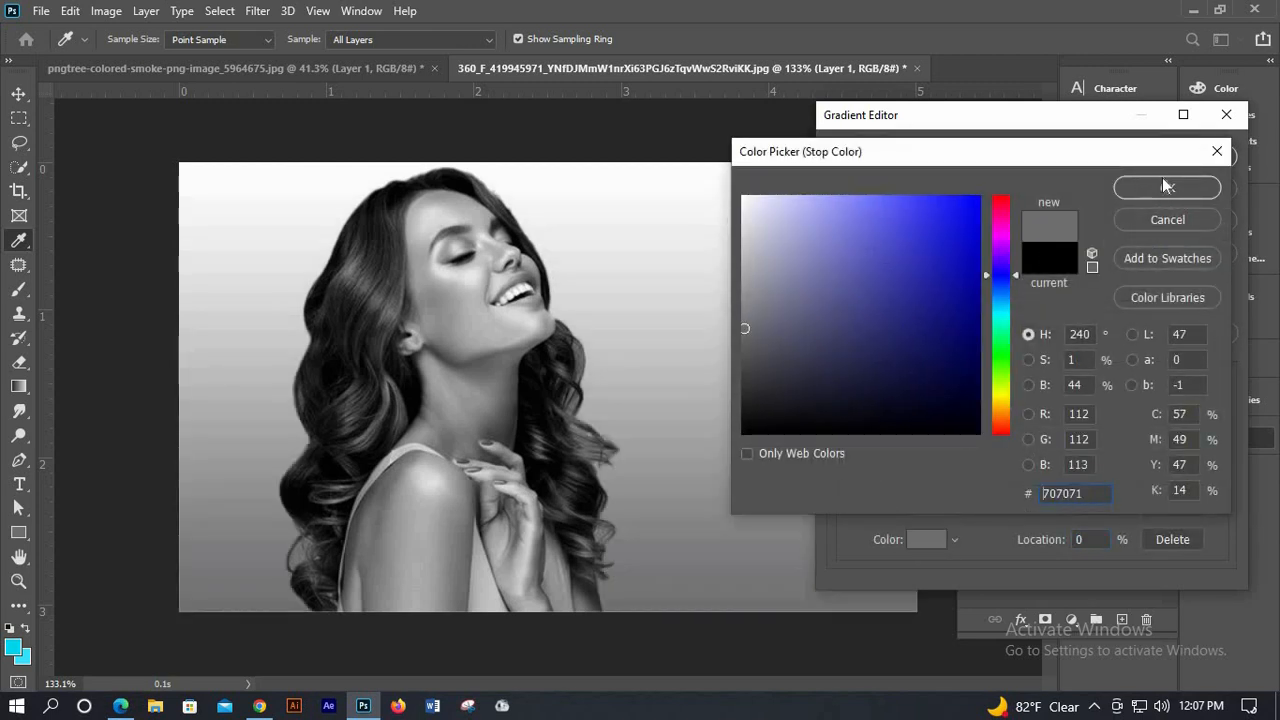
click(1178, 190)
click(1186, 157)
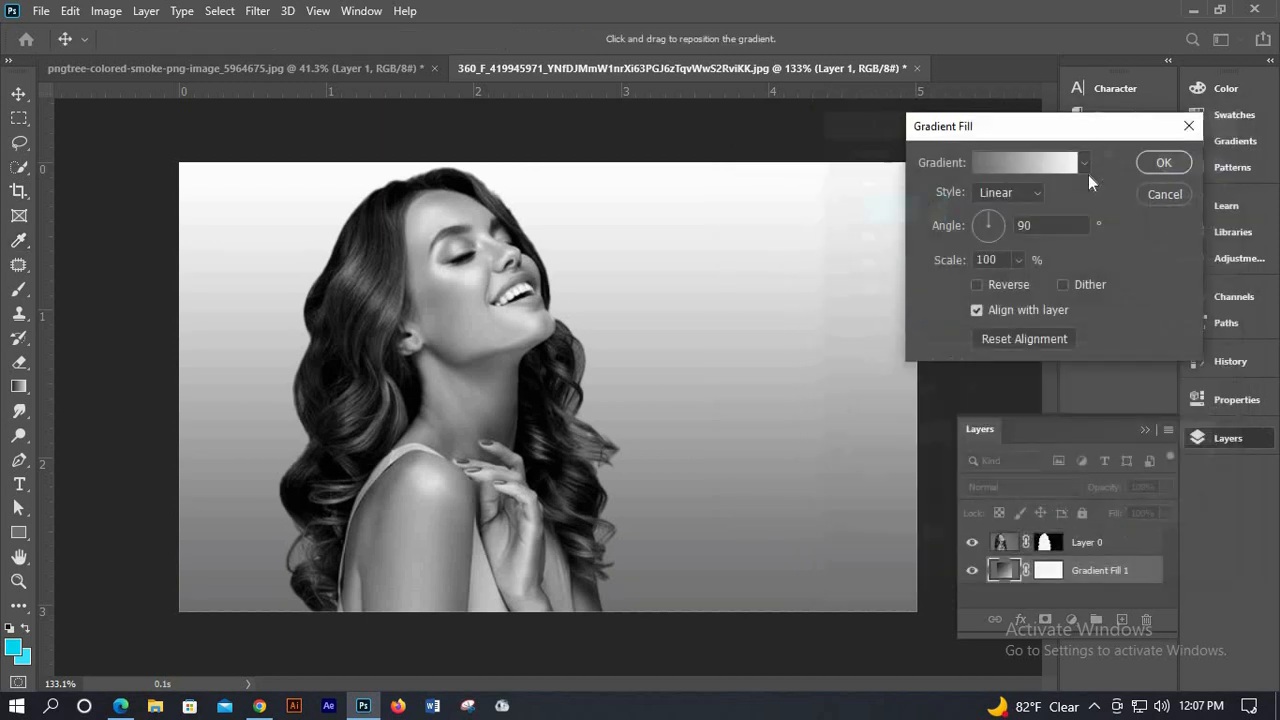
Make the background gradient radial and reversed with a scale of 188%, and apply the fill
click(1008, 192)
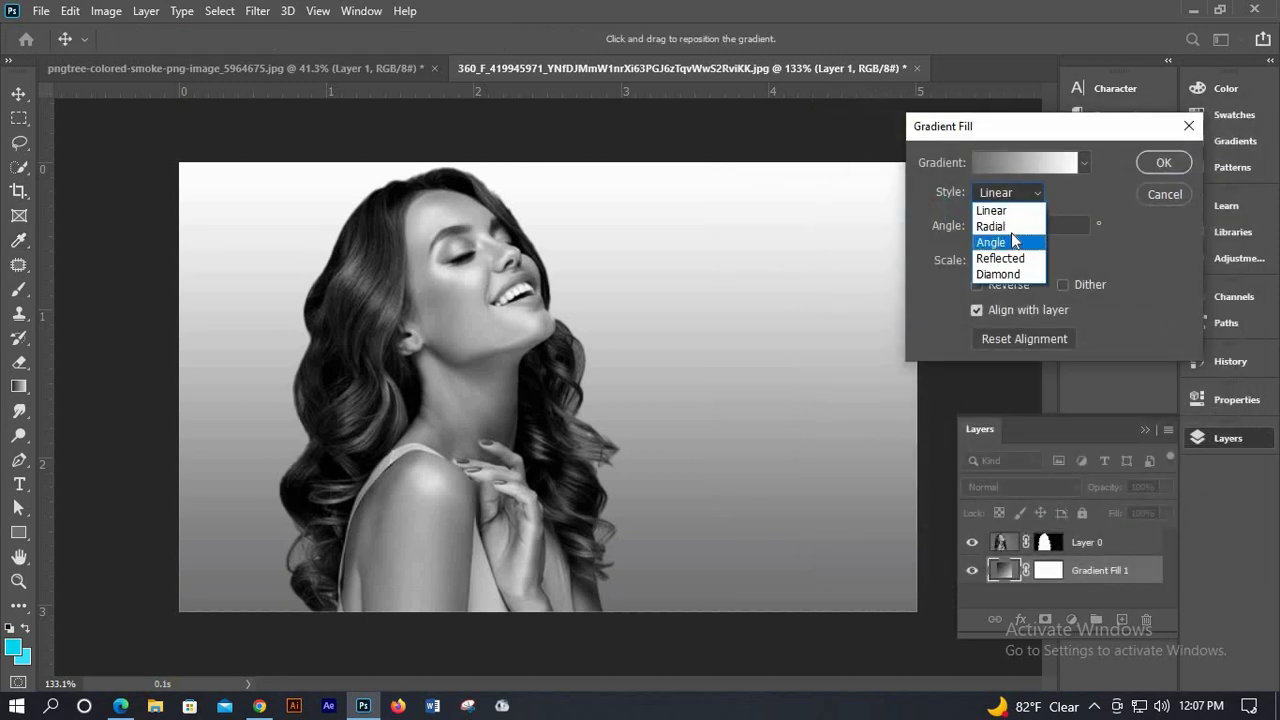
click(1000, 222)
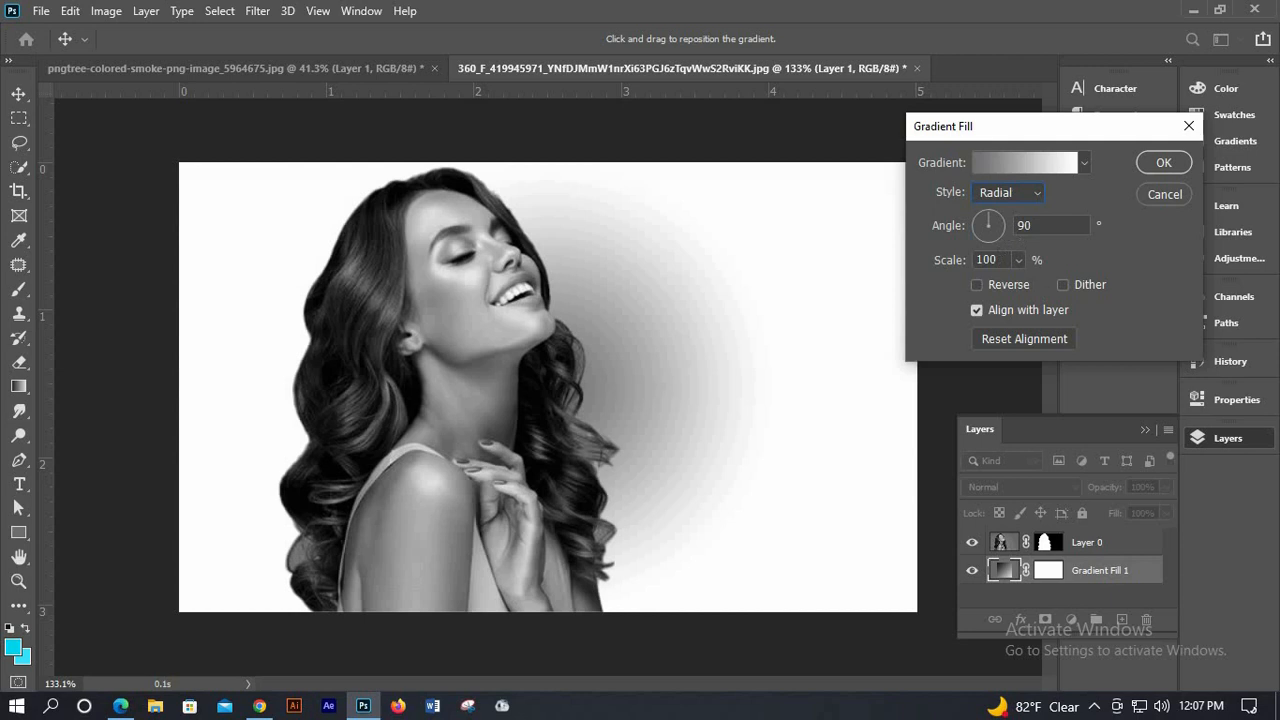
click(995, 287)
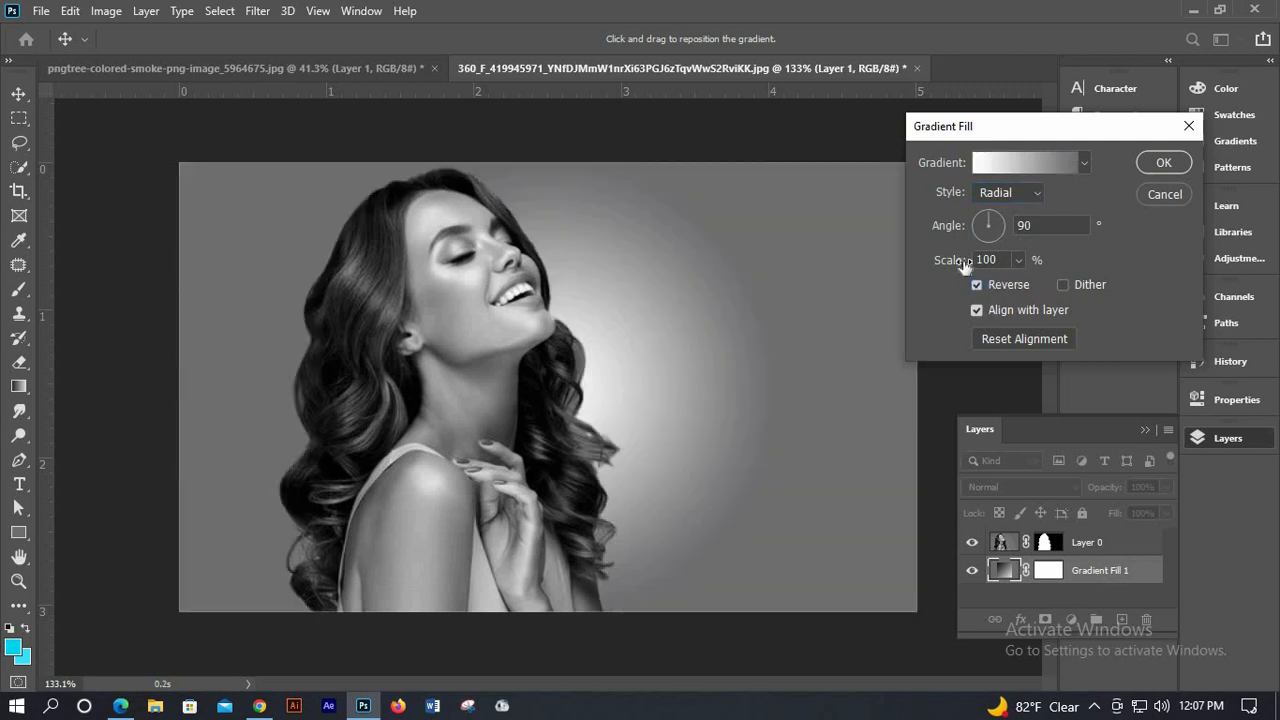
mouse_move(947, 264)
mouse_down()
mouse_move(927, 266)
mouse_move(992, 263)
mouse_move(940, 264)
mouse_up()
click(978, 285)
mouse_move(945, 264)
mouse_down()
mouse_move(971, 263)
mouse_move(982, 282)
mouse_move(941, 265)
mouse_move(980, 260)
mouse_move(970, 263)
mouse_up()
click(980, 284)
click(962, 264)
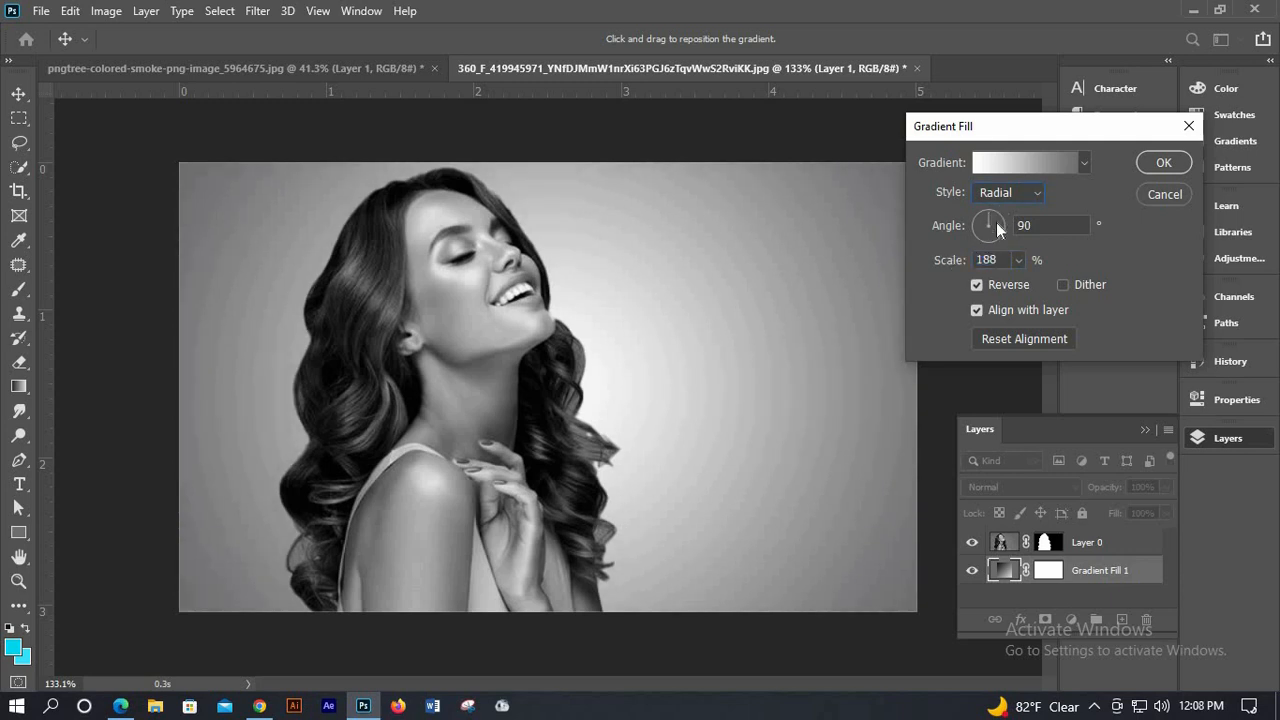
mouse_move(996, 222)
mouse_down()
mouse_move(976, 234)
mouse_move(988, 222)
mouse_up()
click(1157, 162)
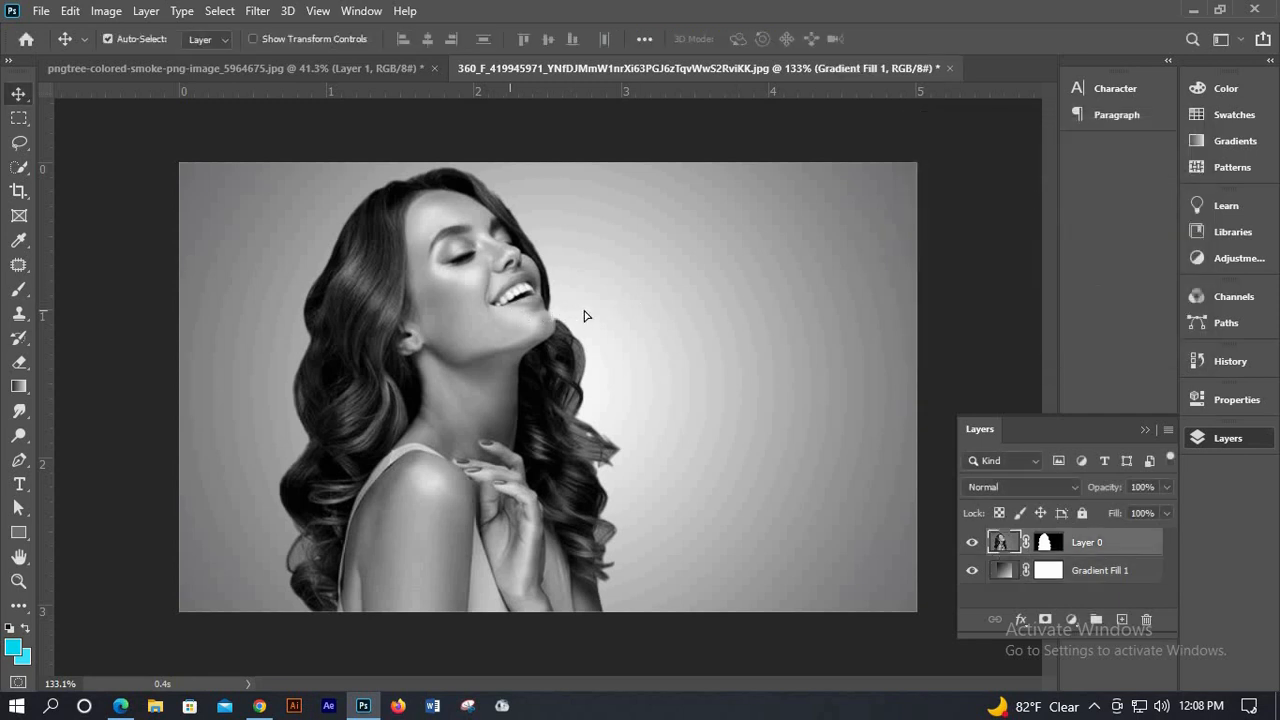
Rotate the cut-out woman by -13.32°, scale her to 80.14%, and place her near the centre of the canvas
drag(489, 295, 567, 290)
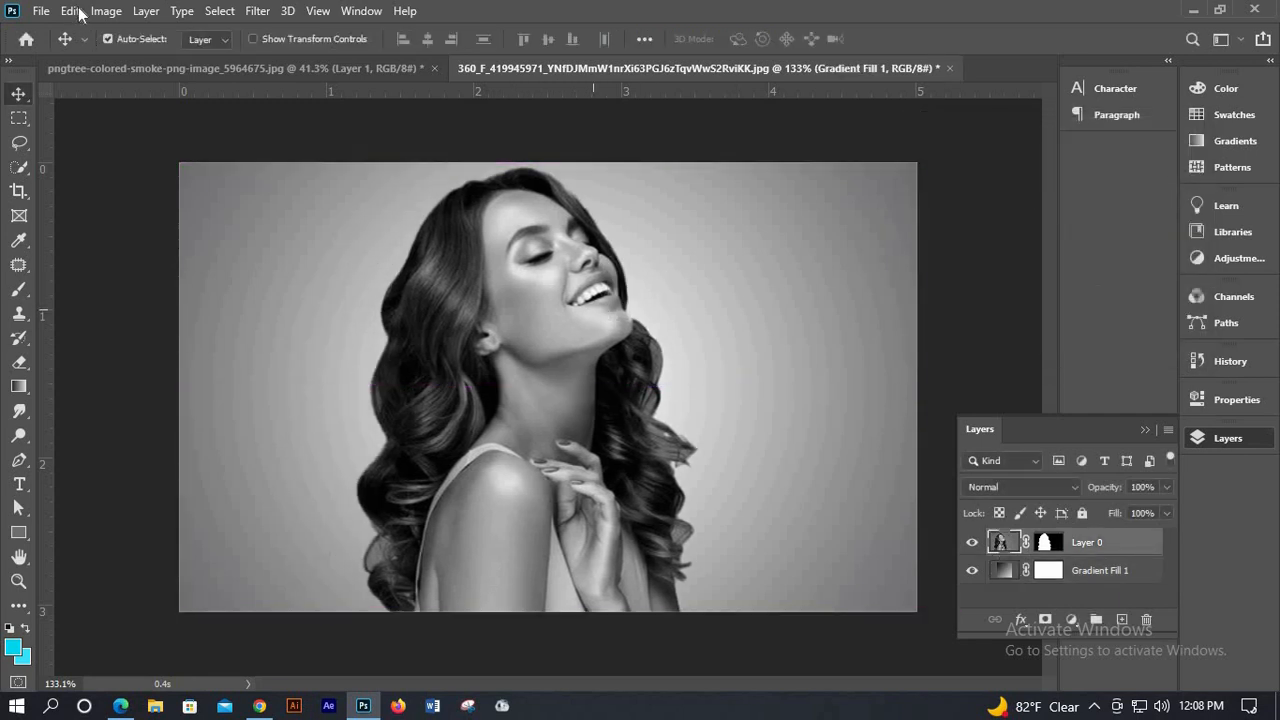
key(alt+e)
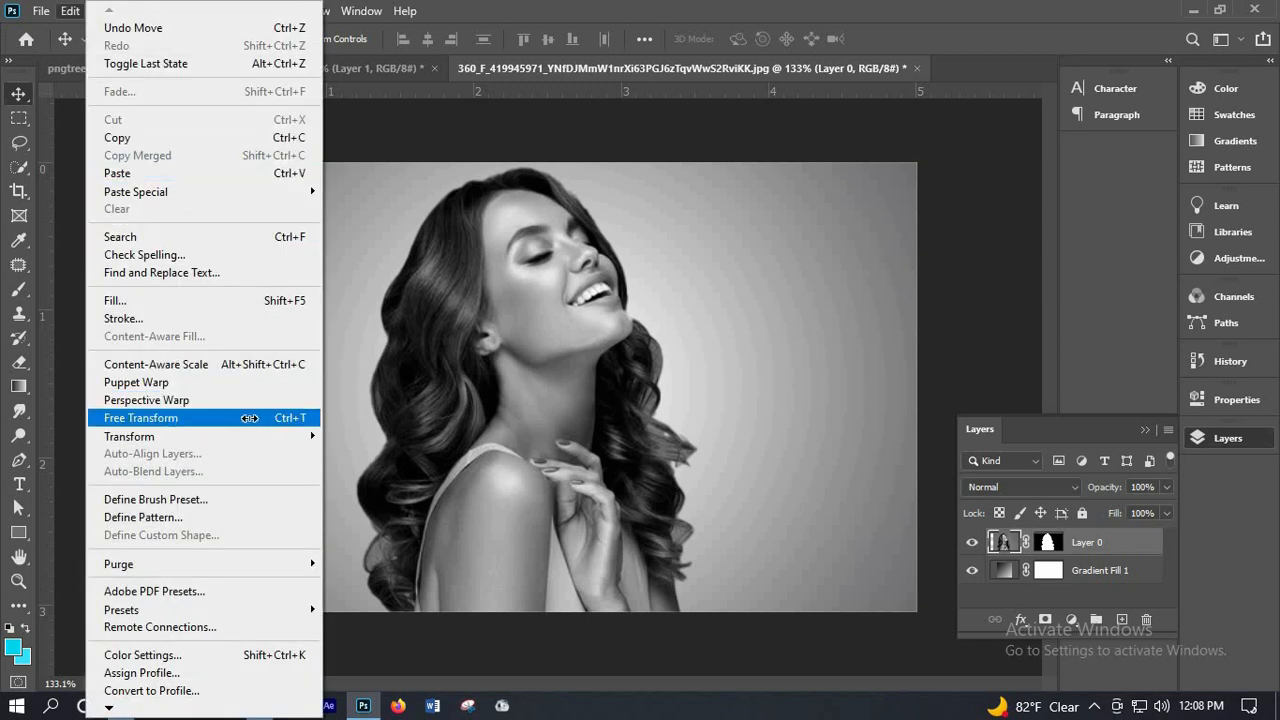
key(Return)
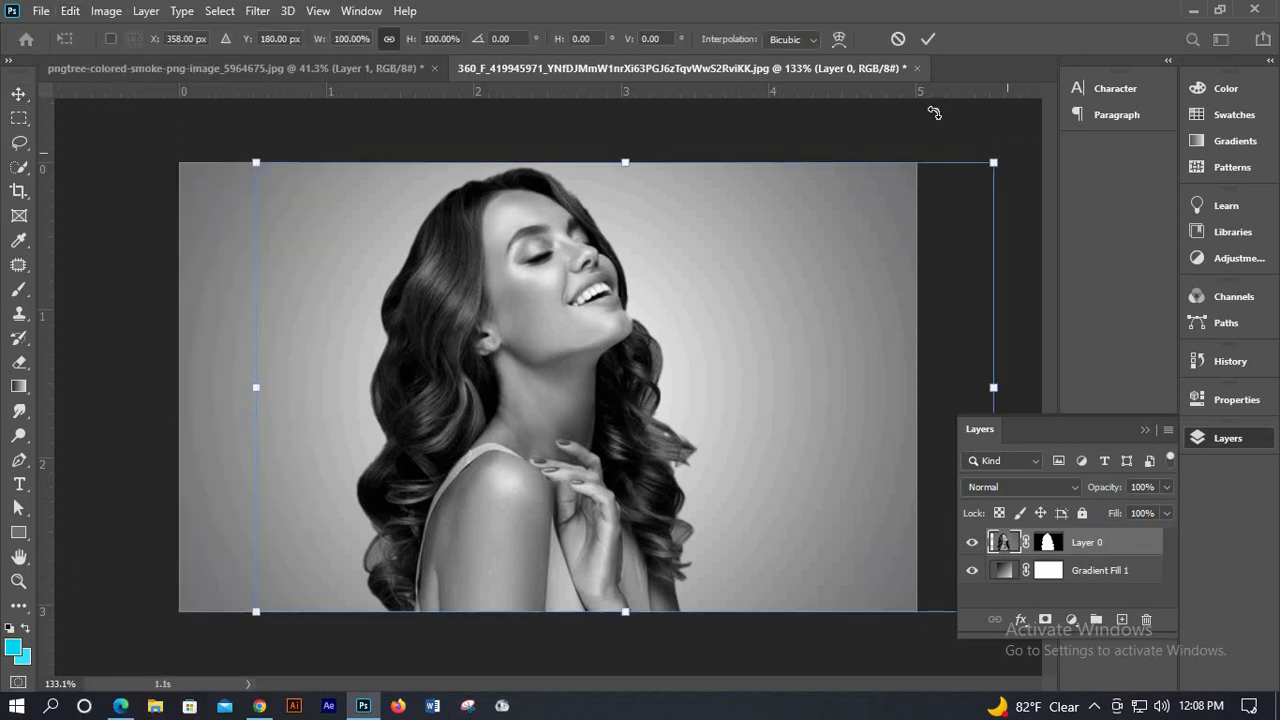
mouse_move(934, 113)
mouse_down()
mouse_move(906, 103)
mouse_move(930, 102)
mouse_up()
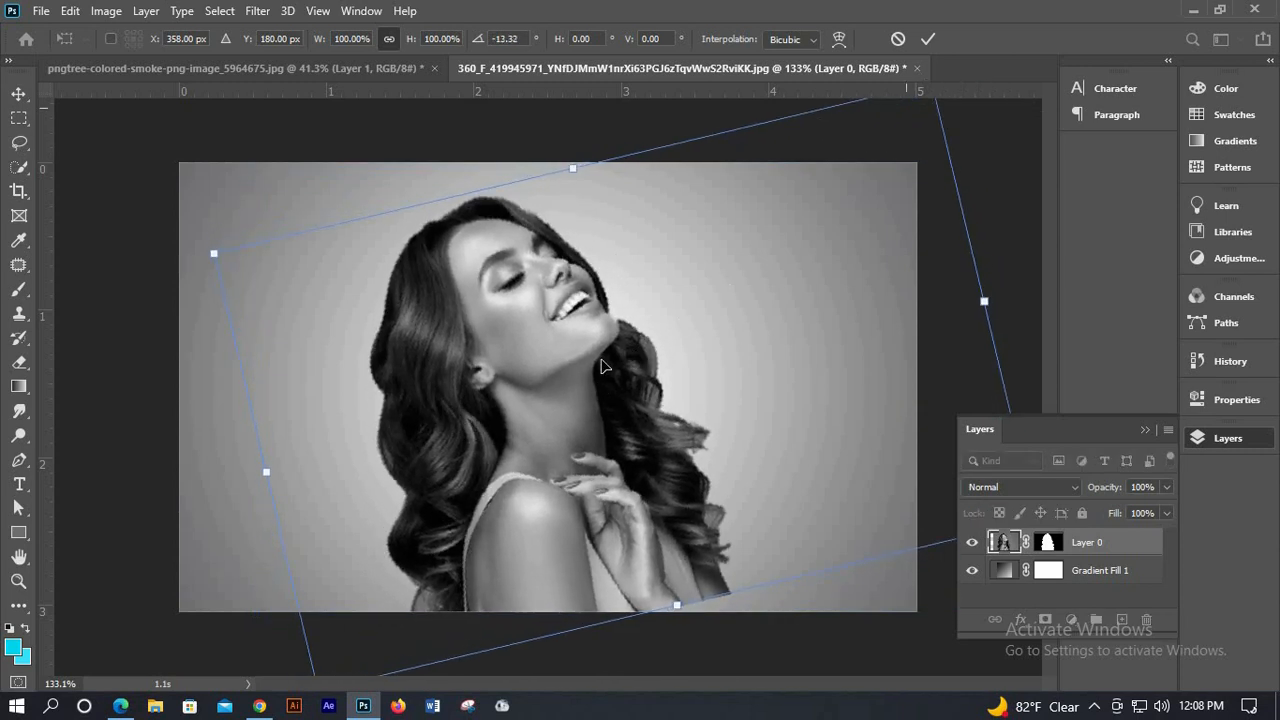
drag(602, 366, 605, 347)
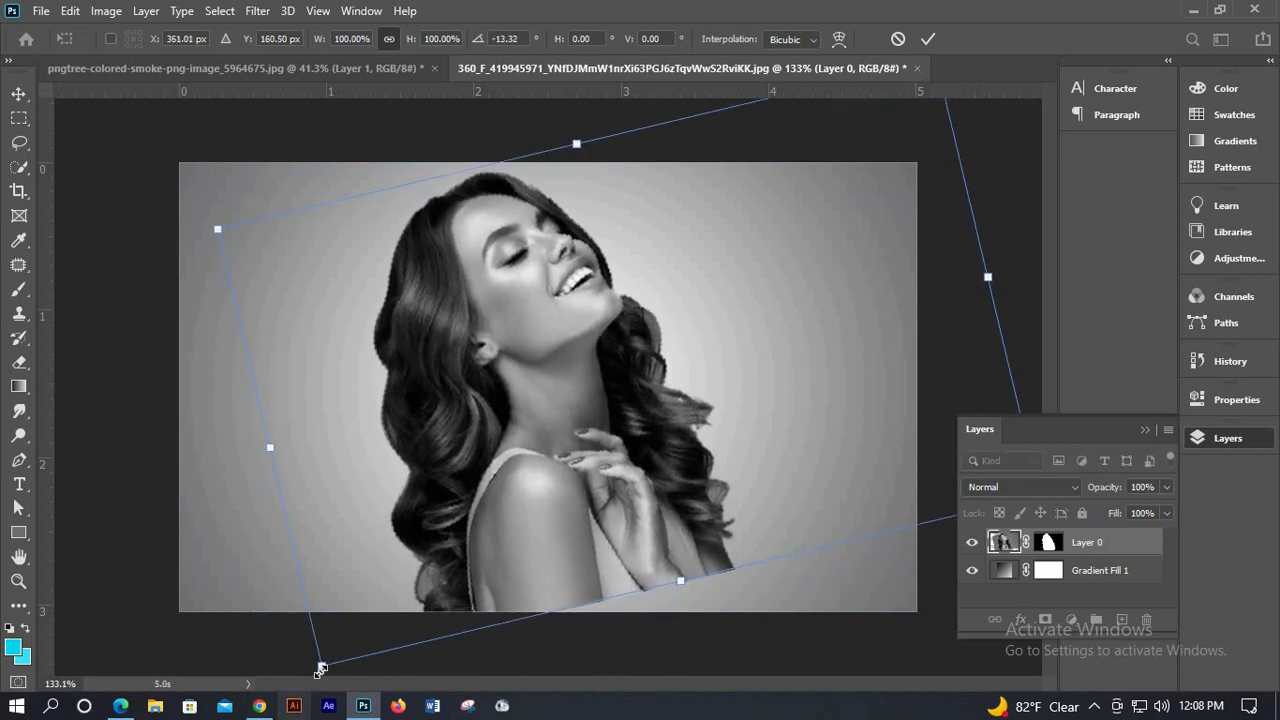
drag(340, 662, 462, 542)
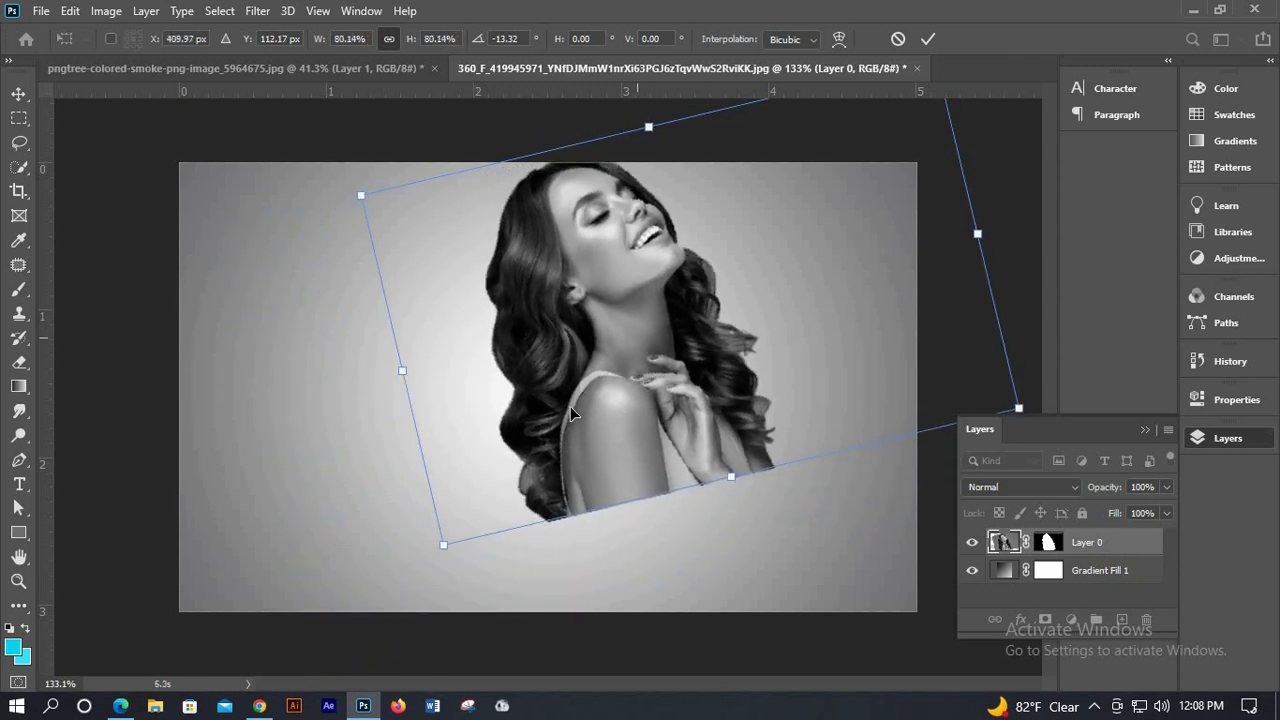
drag(633, 348, 577, 413)
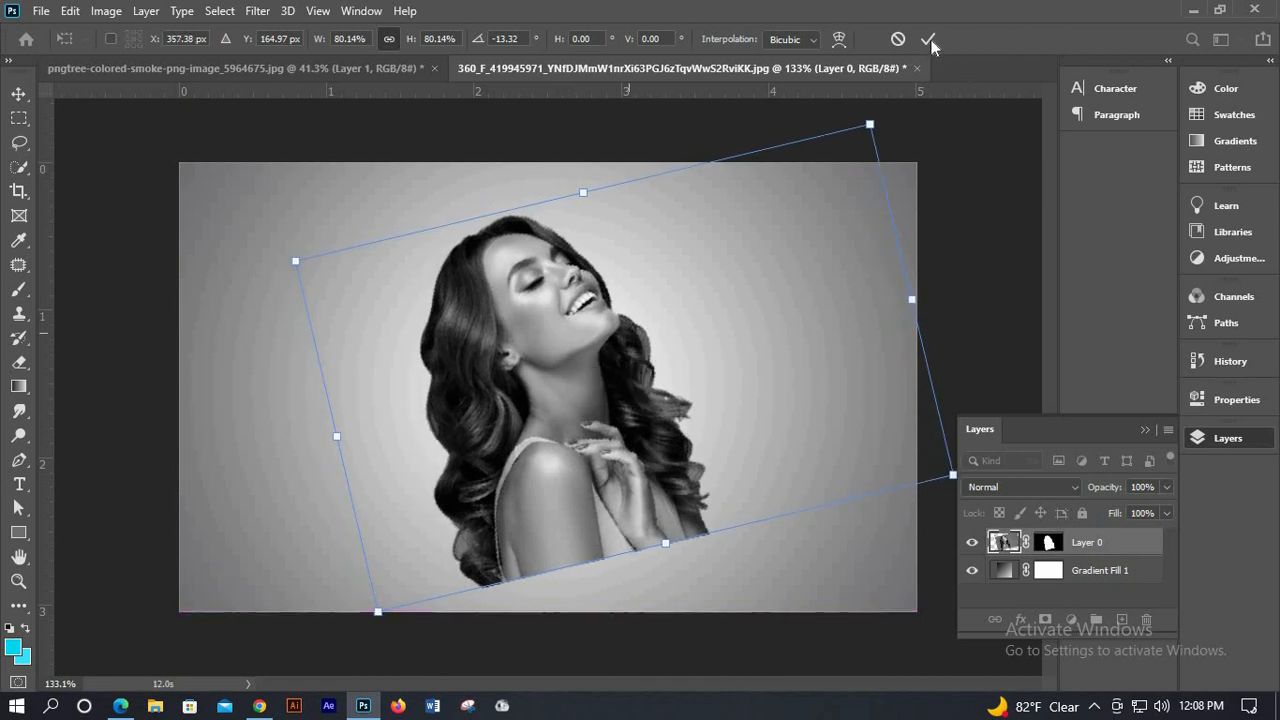
click(929, 40)
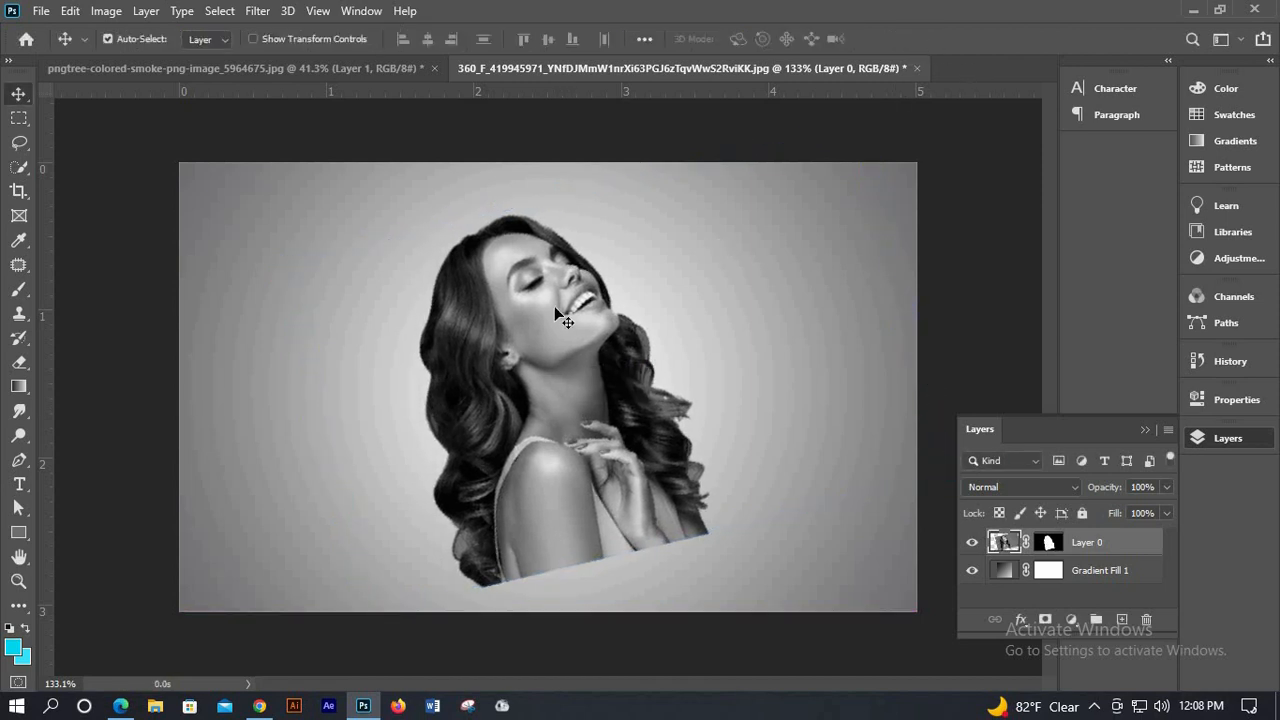
Scale the cut-out woman to 94.52% with Free Transform and move her slightly up toward the canvas centre
click(70, 11)
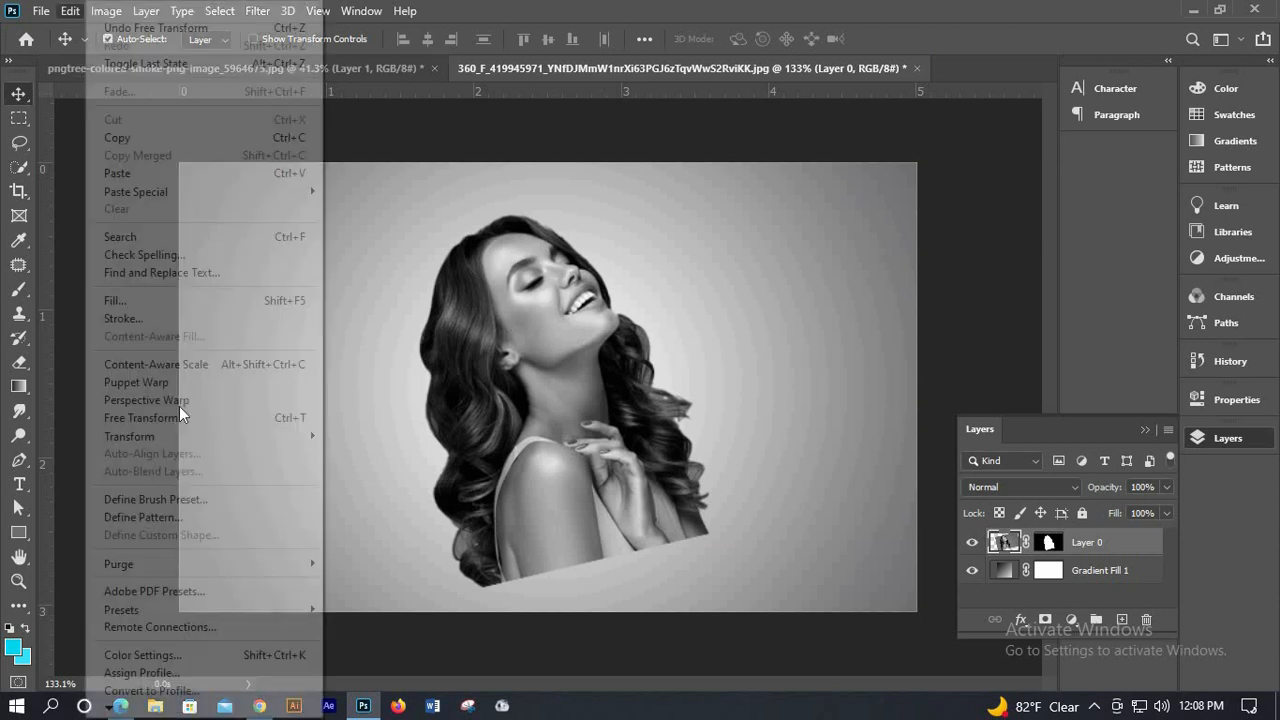
click(205, 418)
drag(954, 125, 918, 154)
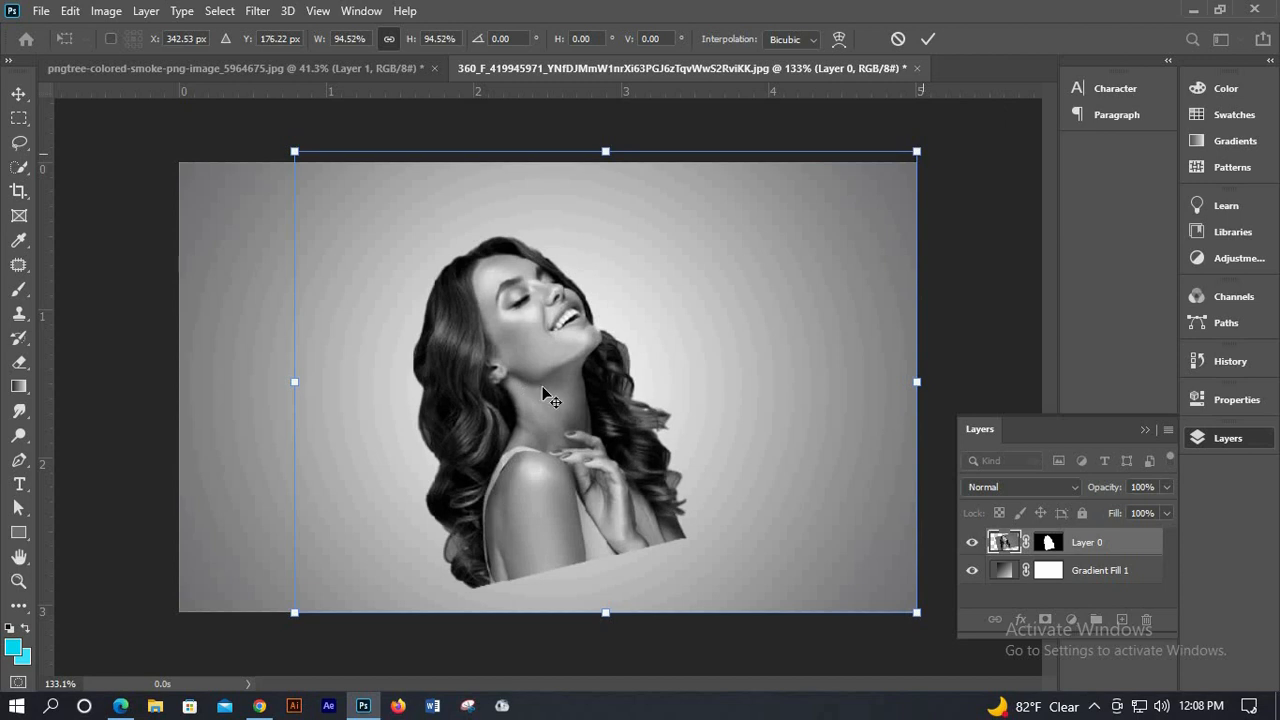
key(Return)
drag(556, 372, 564, 373)
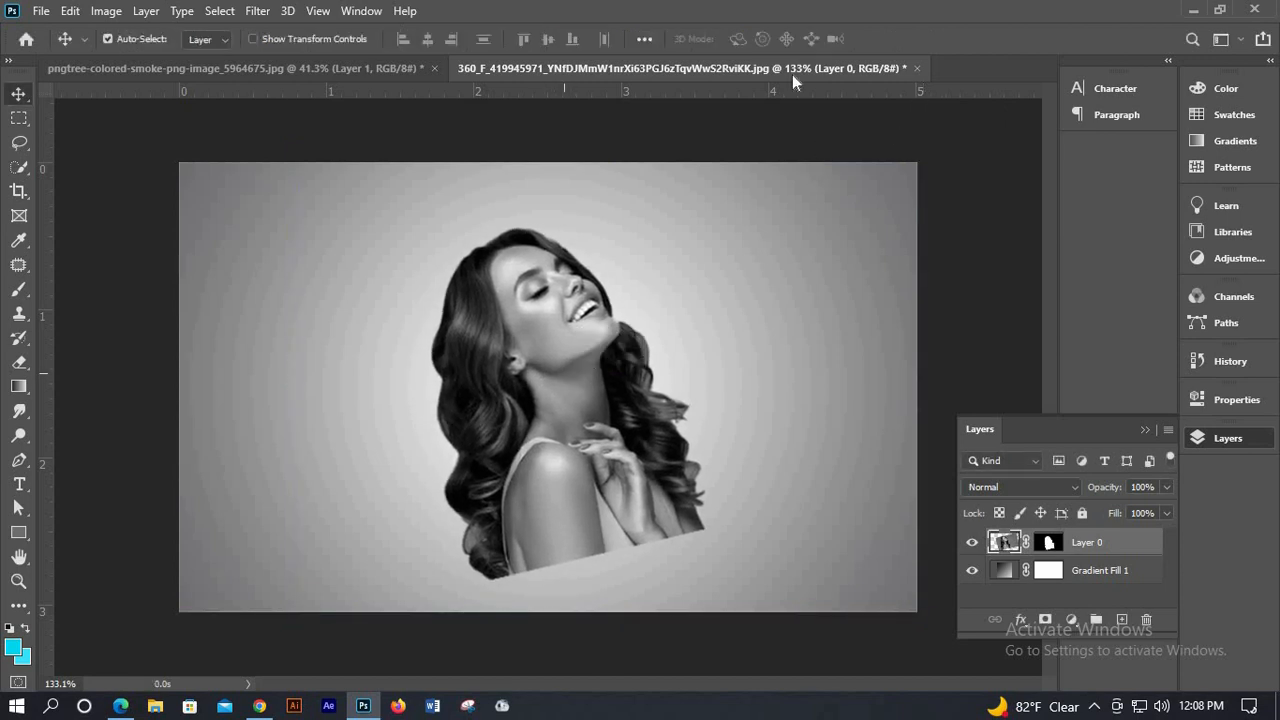
Copy the colourful smoke ring layer from the pngtree-colored-smoke image into the portrait document and shift it toward the lower-right corner
click(382, 67)
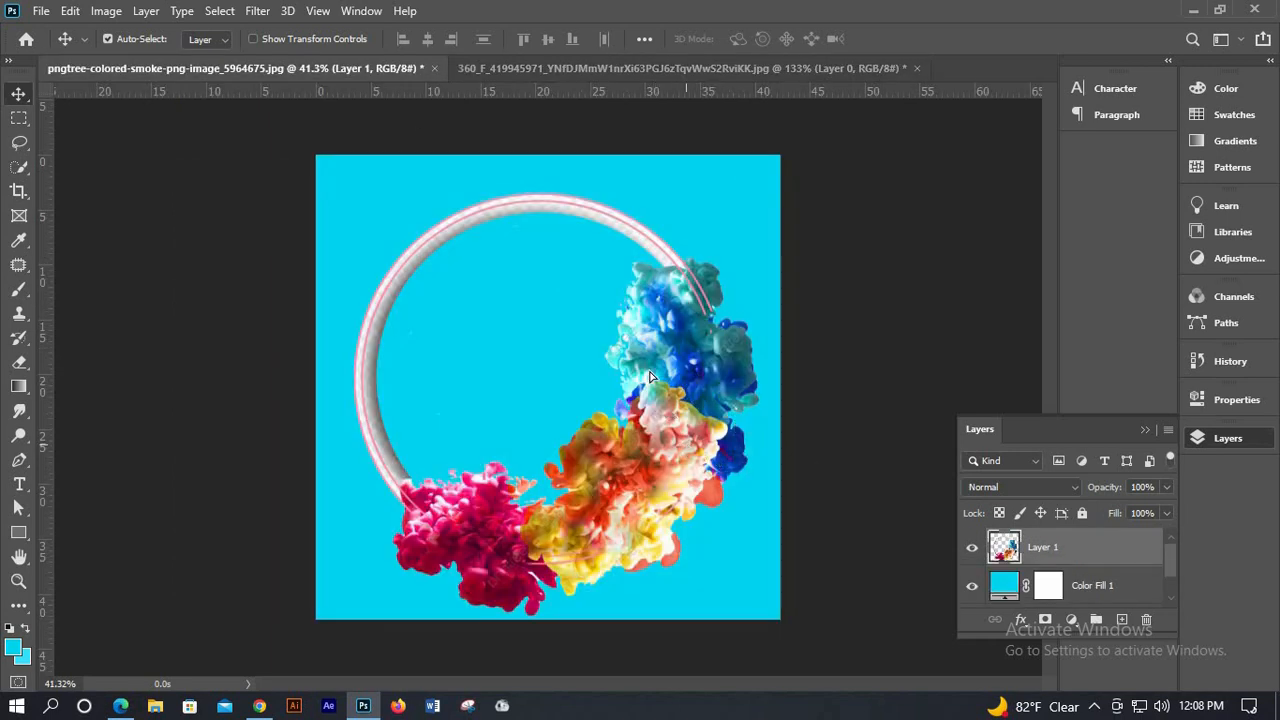
mouse_move(650, 376)
mouse_down()
mouse_move(716, 72)
mouse_move(657, 390)
mouse_up()
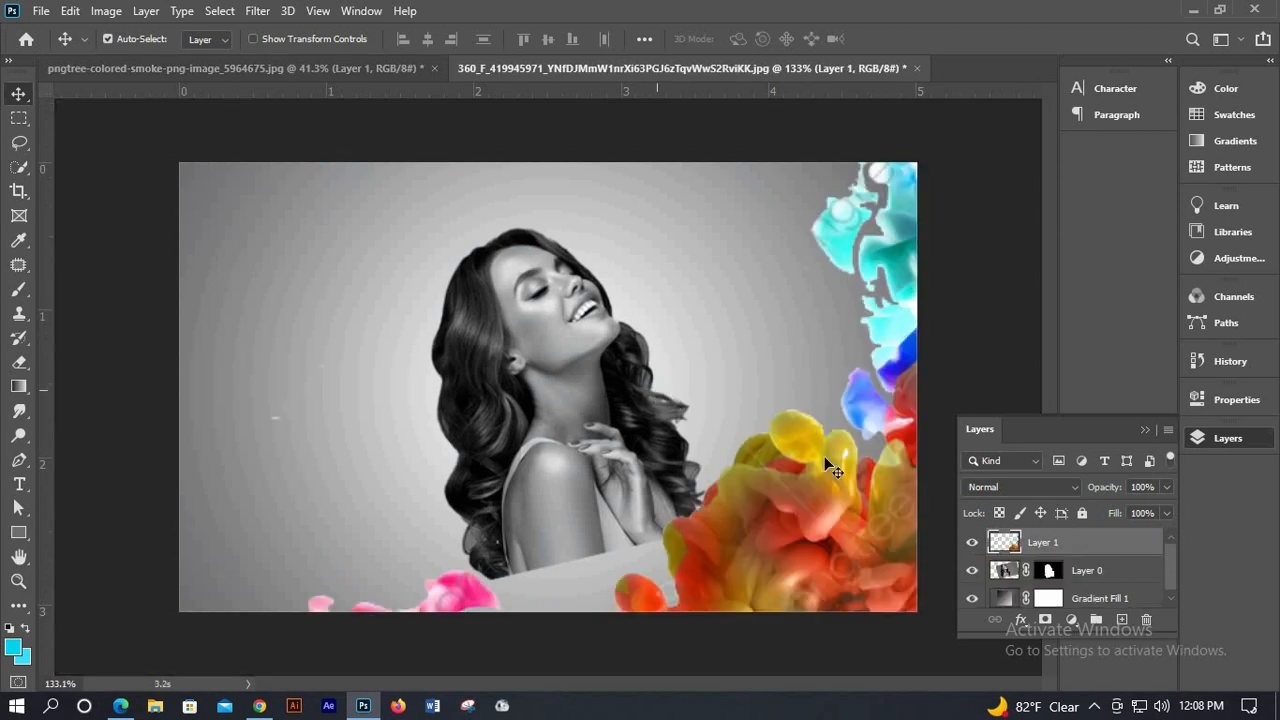
drag(868, 510, 899, 549)
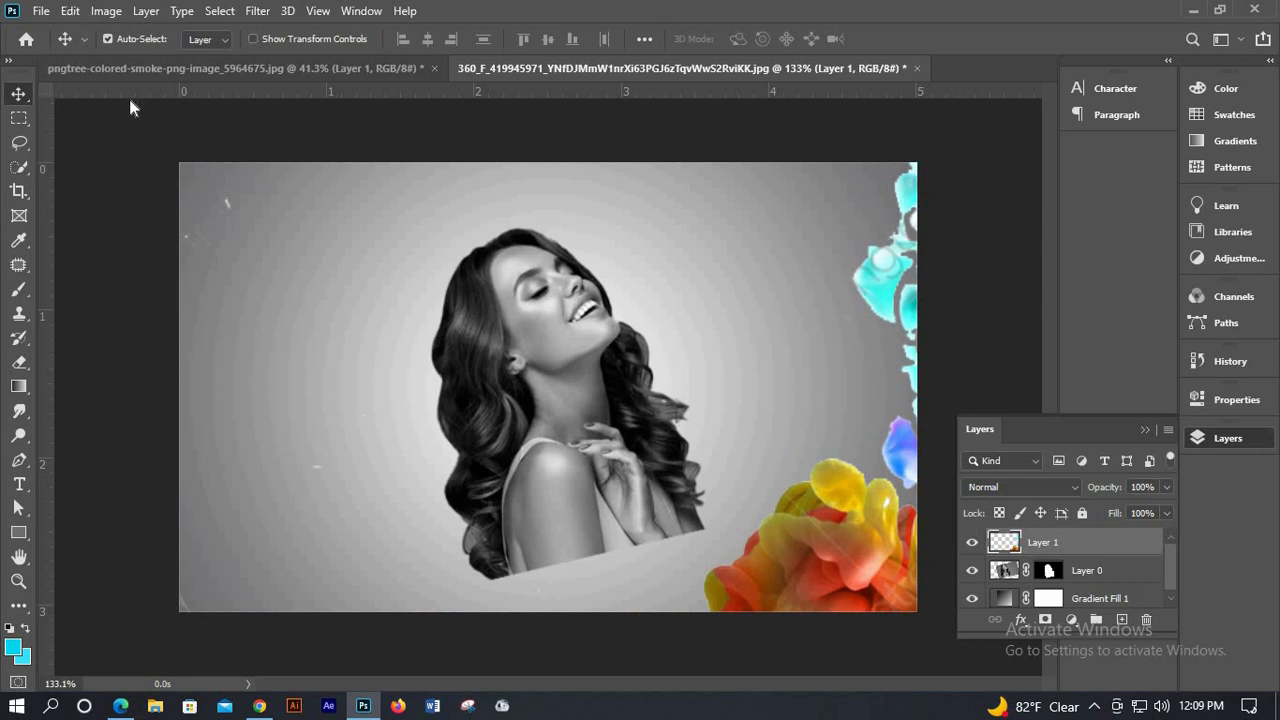
Scale the smoke ring layer down to 14.79% with Free Transform and place it beside the woman's face, overlapping her hair
key(alt+e)
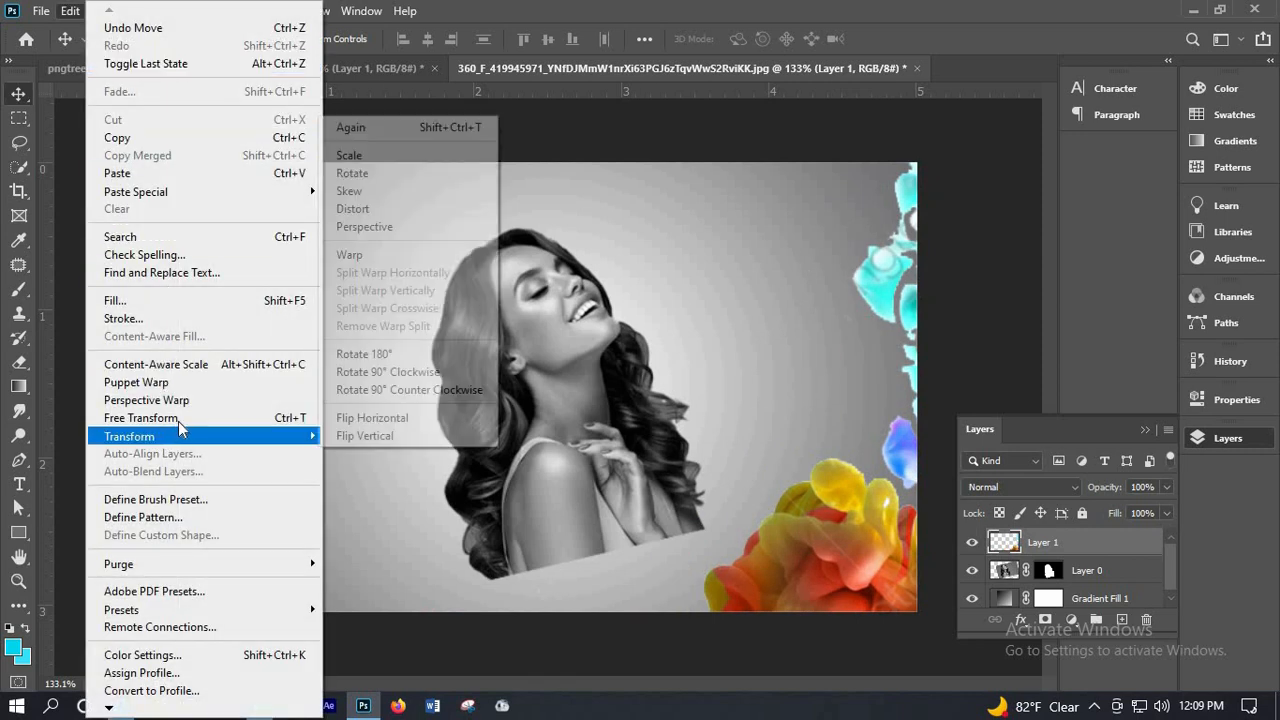
click(178, 418)
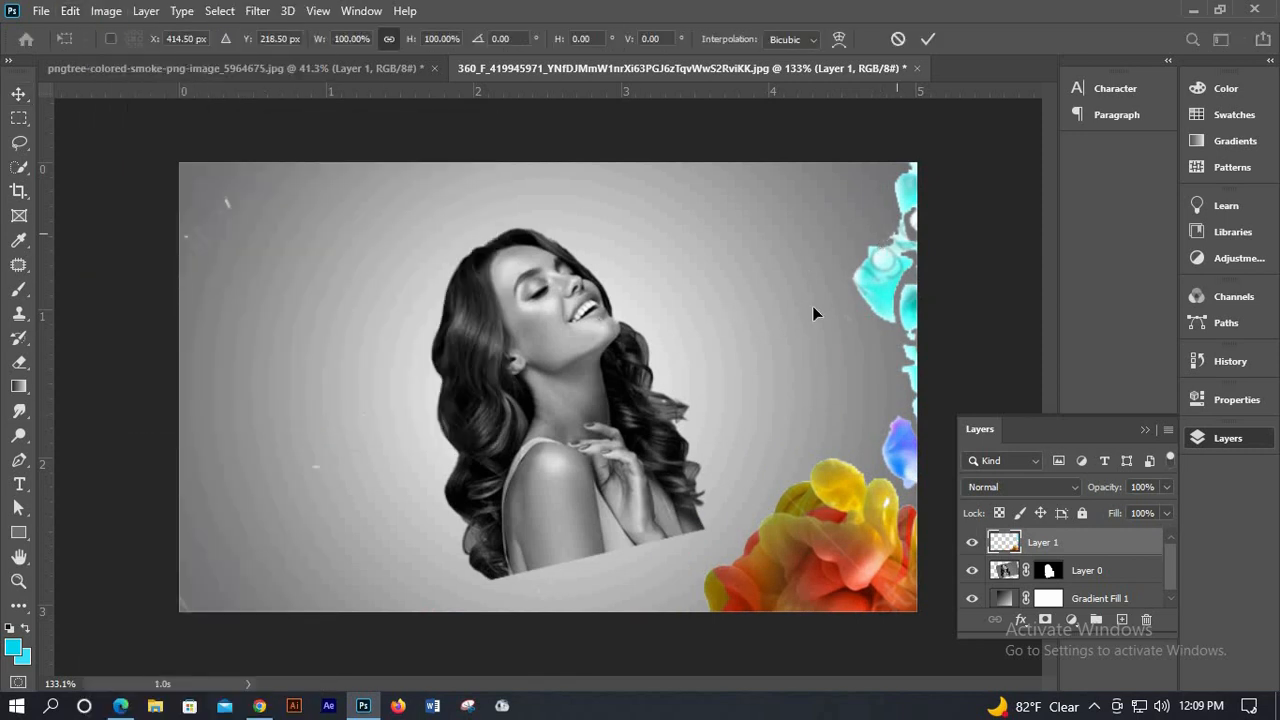
drag(813, 313, 535, 471)
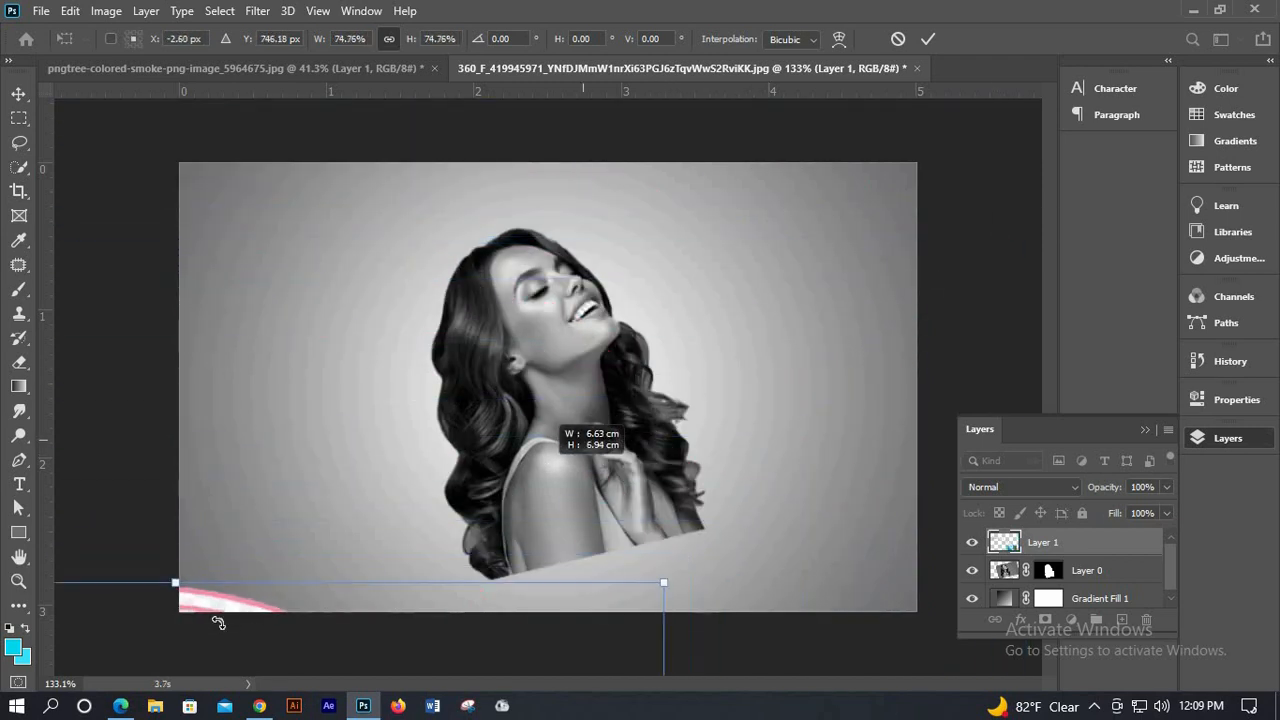
drag(197, 621, 351, 425)
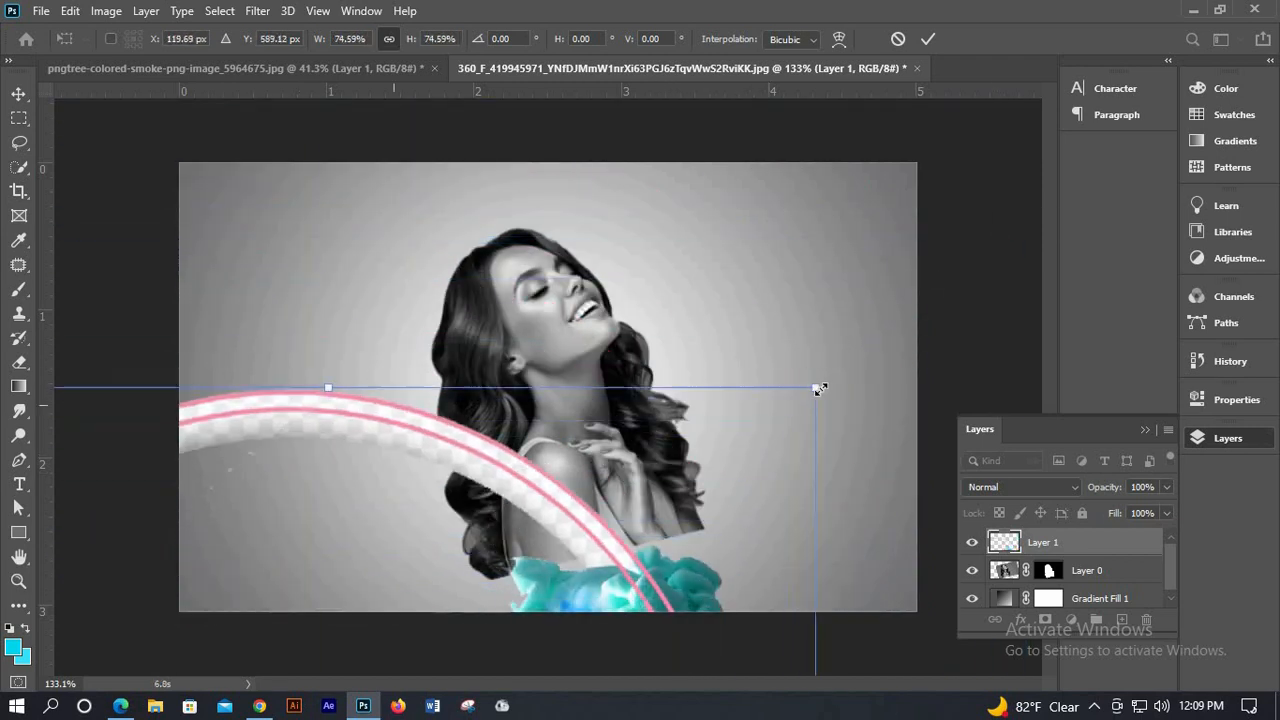
drag(818, 389, 1003, 257)
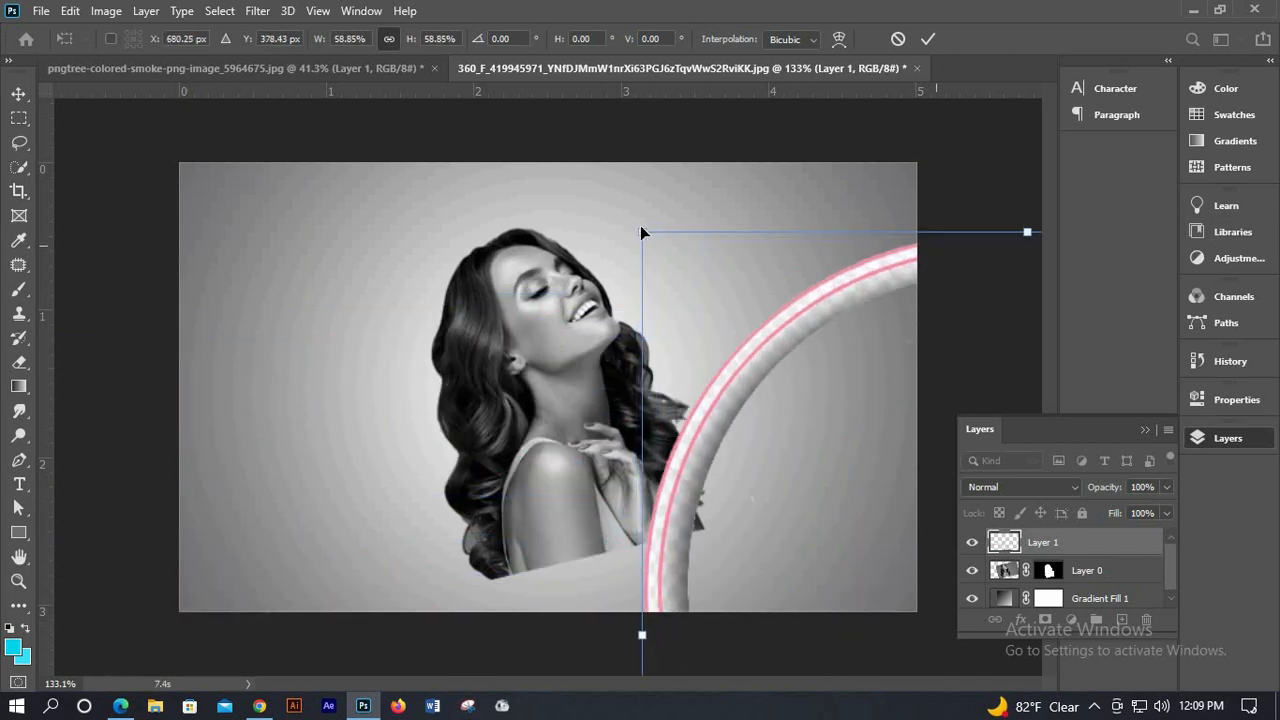
drag(796, 431, 702, 260)
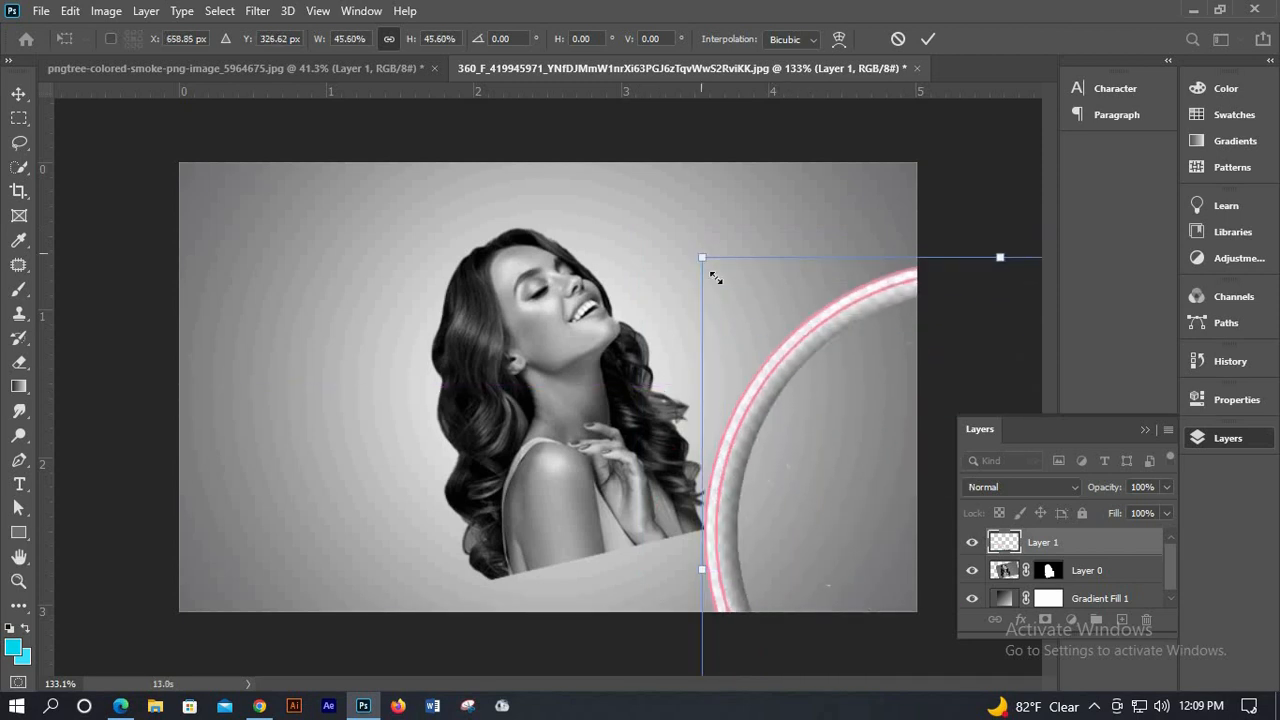
drag(833, 429, 777, 326)
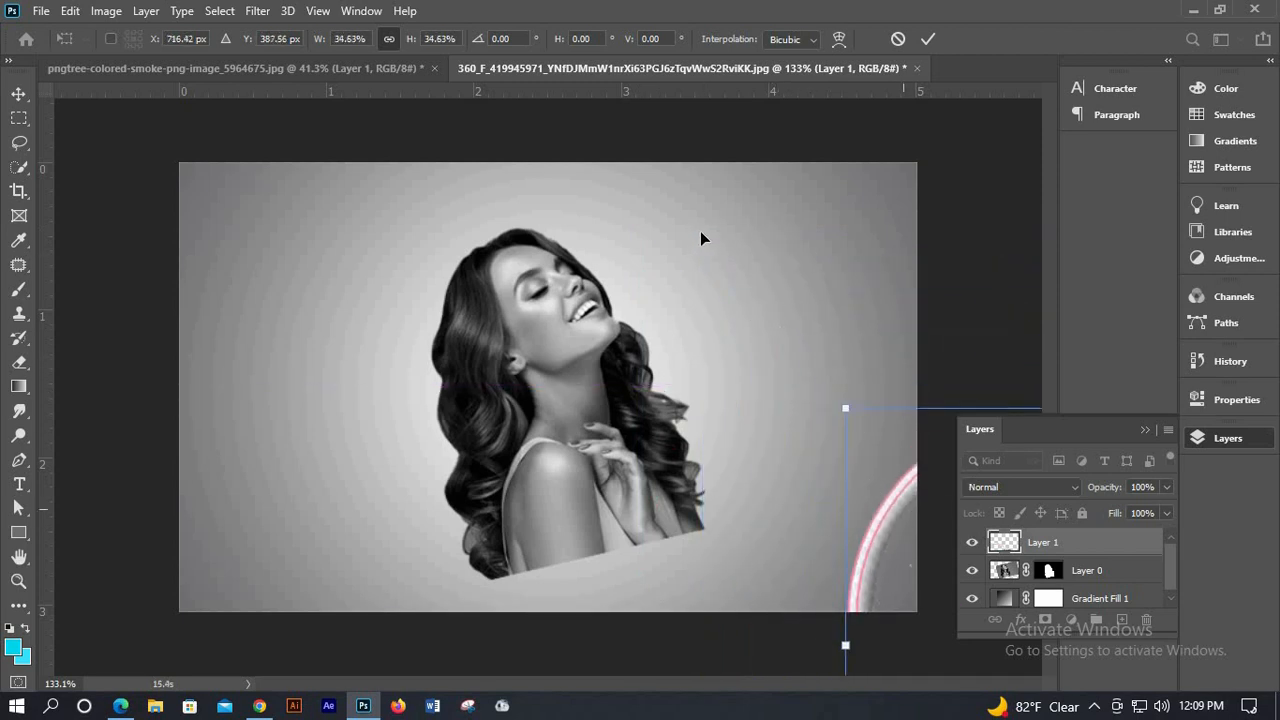
drag(701, 238, 721, 221)
drag(831, 403, 785, 449)
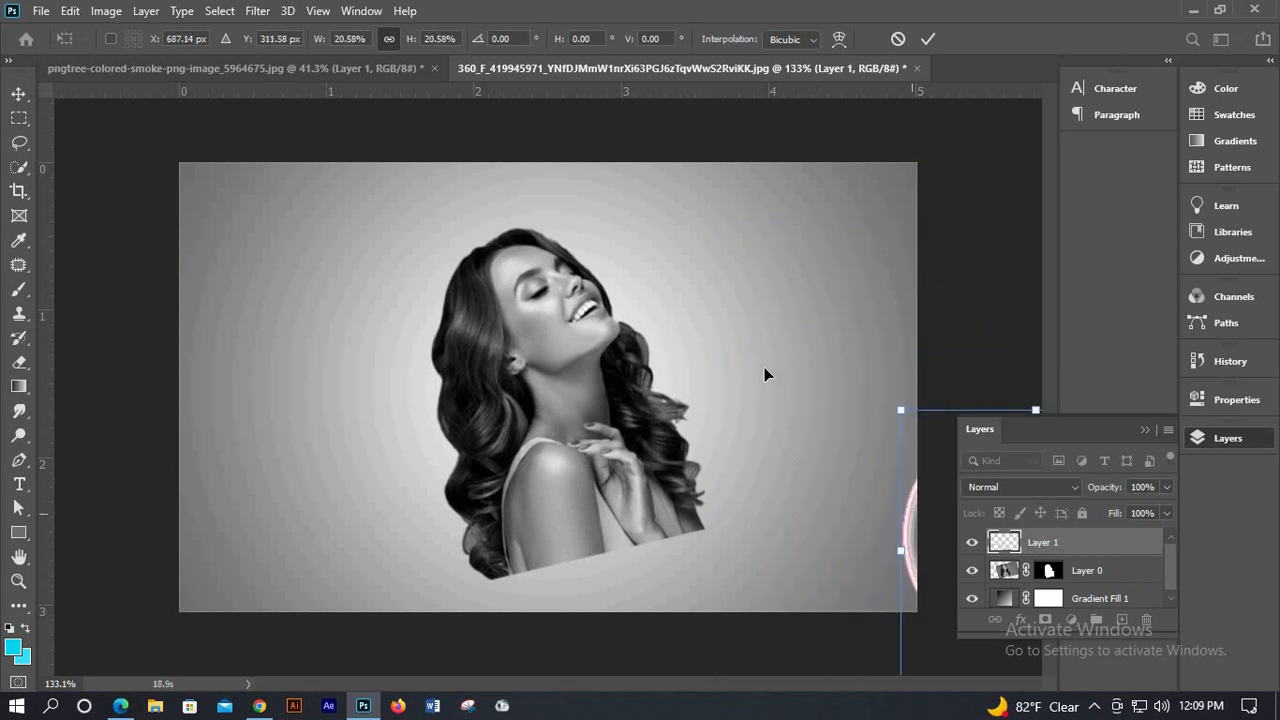
drag(808, 390, 777, 374)
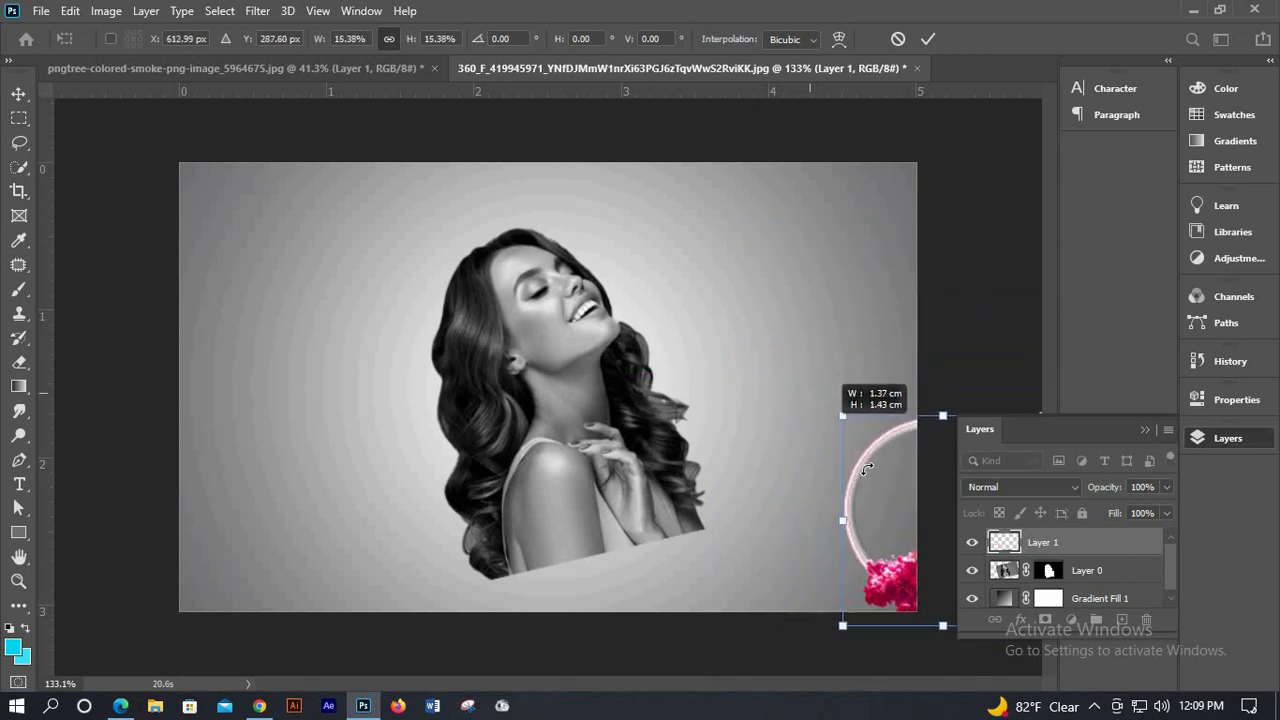
drag(597, 280, 616, 280)
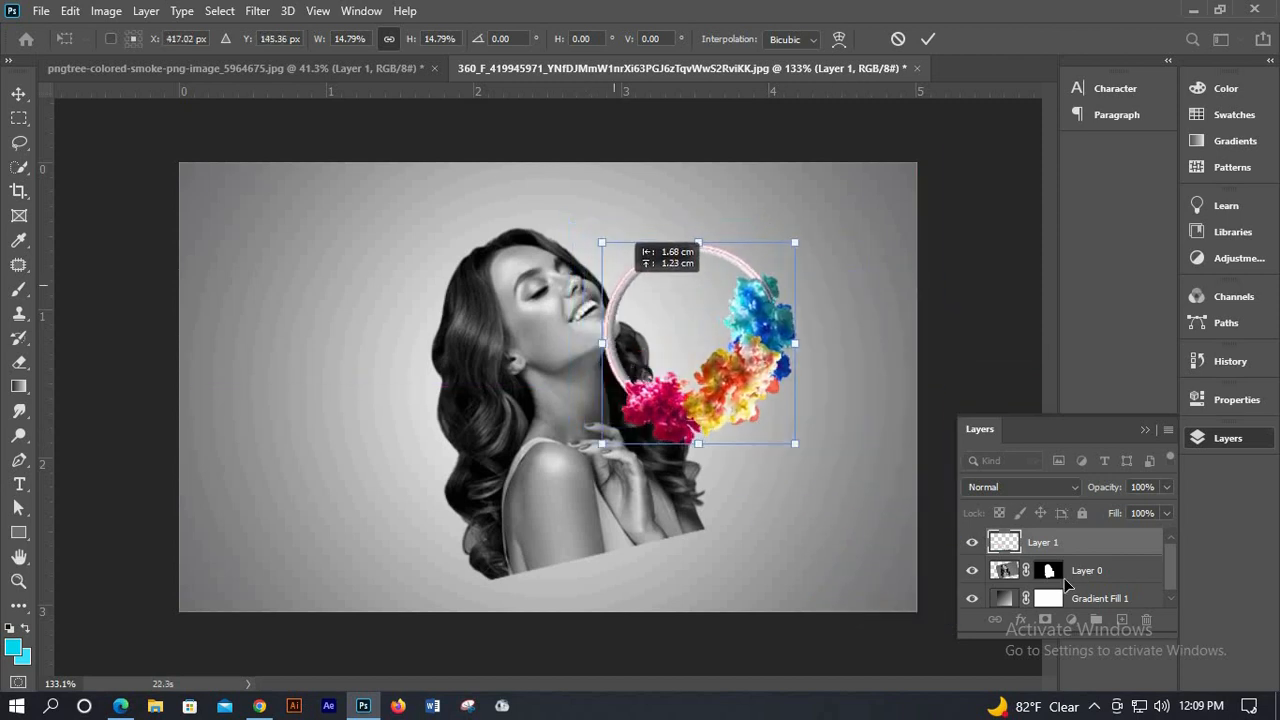
key(Return)
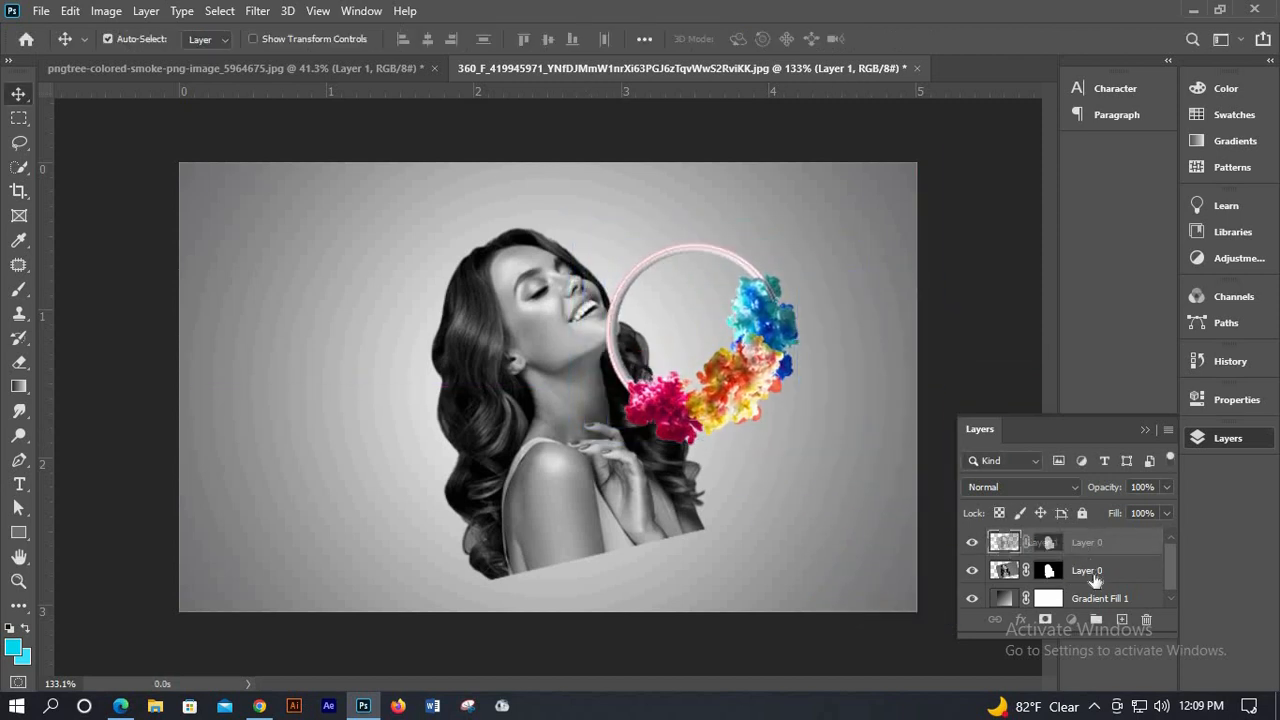
Move the woman's layer above the smoke ring layer and shift the ring down behind her shoulder
click(1076, 572)
drag(1070, 544, 1072, 535)
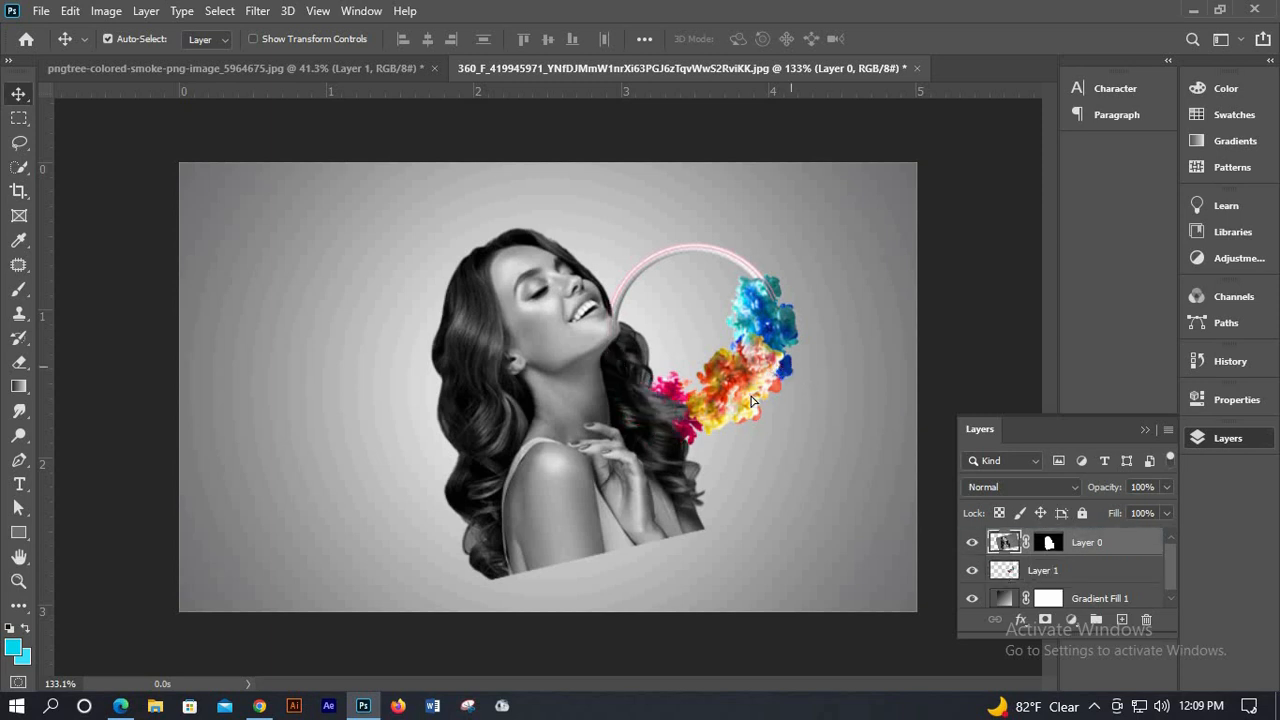
drag(752, 400, 697, 455)
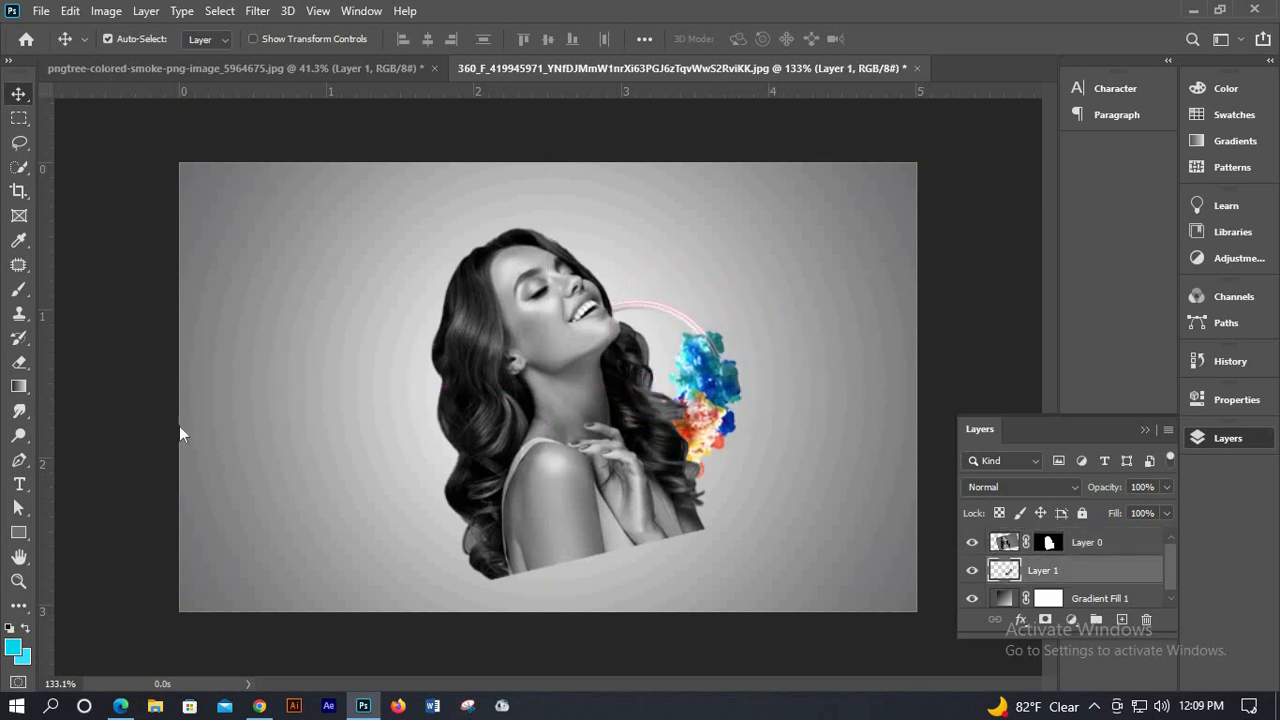
Enlarge the smoke ring to 206.97% with Free Transform and position it behind the woman so it encircles her head and shoulders
key(alt+e)
click(260, 420)
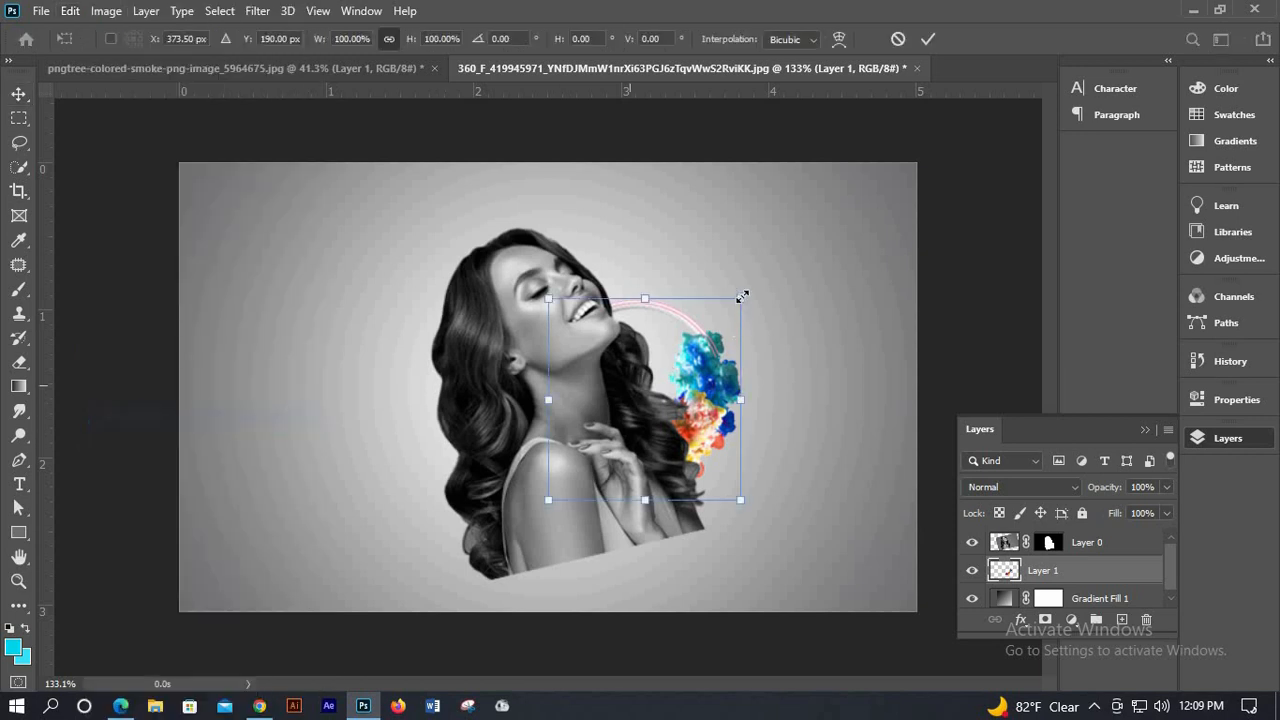
drag(740, 299, 815, 220)
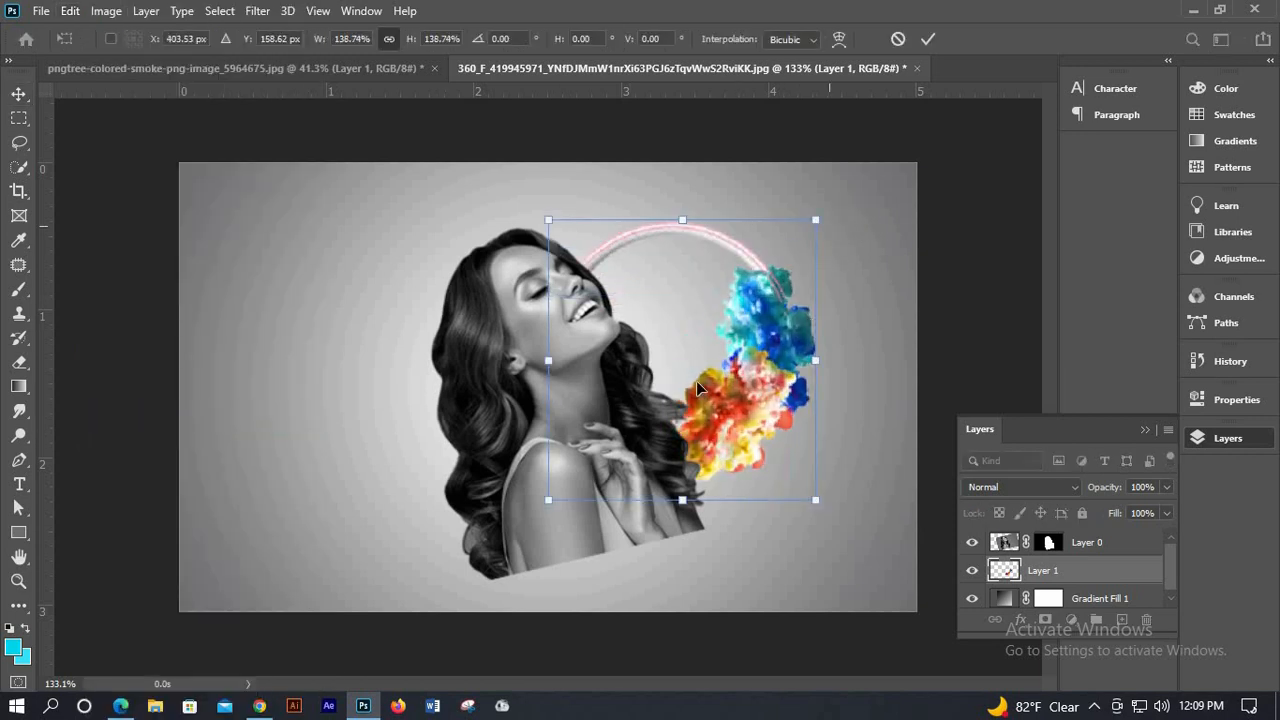
drag(788, 338, 712, 372)
drag(733, 256, 722, 258)
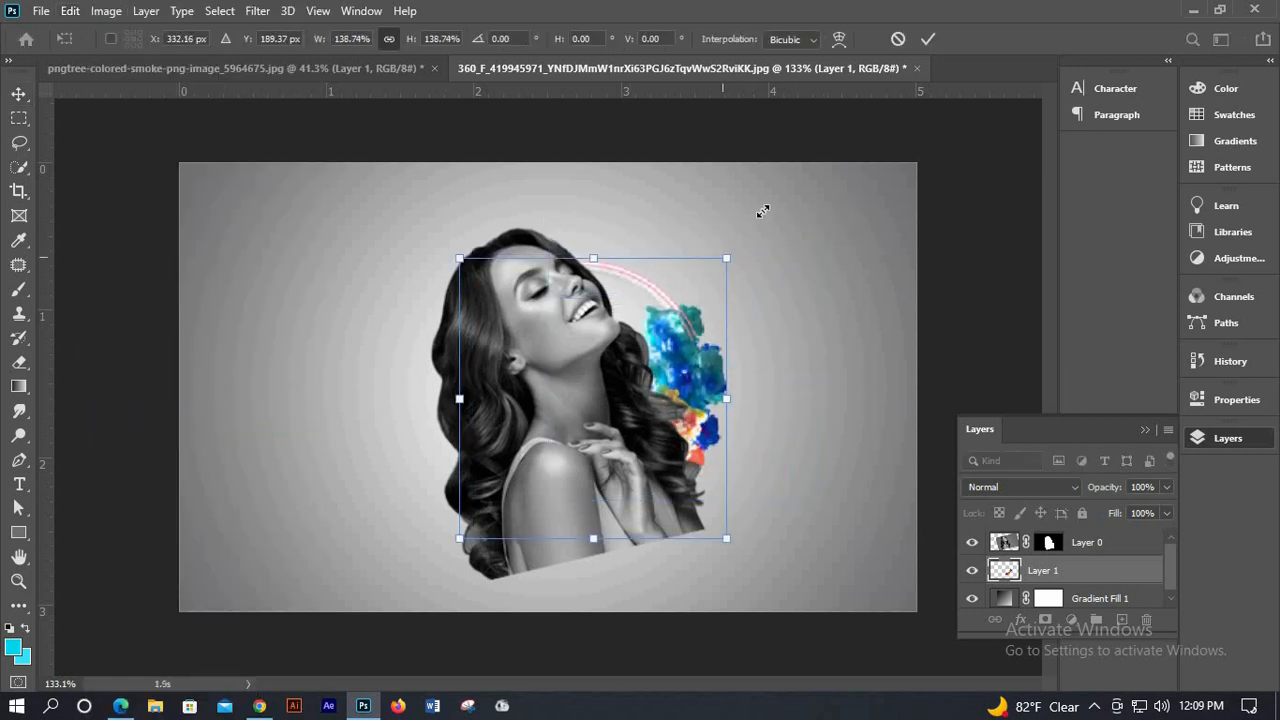
drag(763, 211, 811, 191)
drag(742, 350, 626, 397)
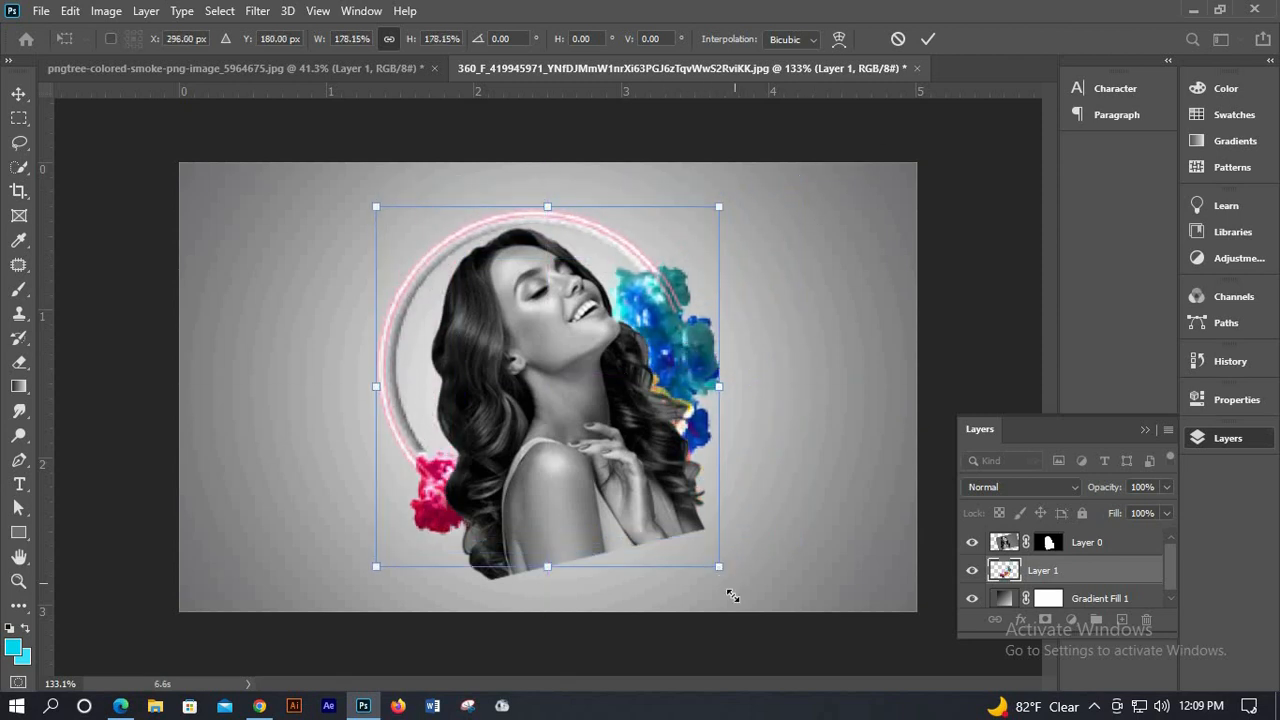
drag(755, 631, 789, 644)
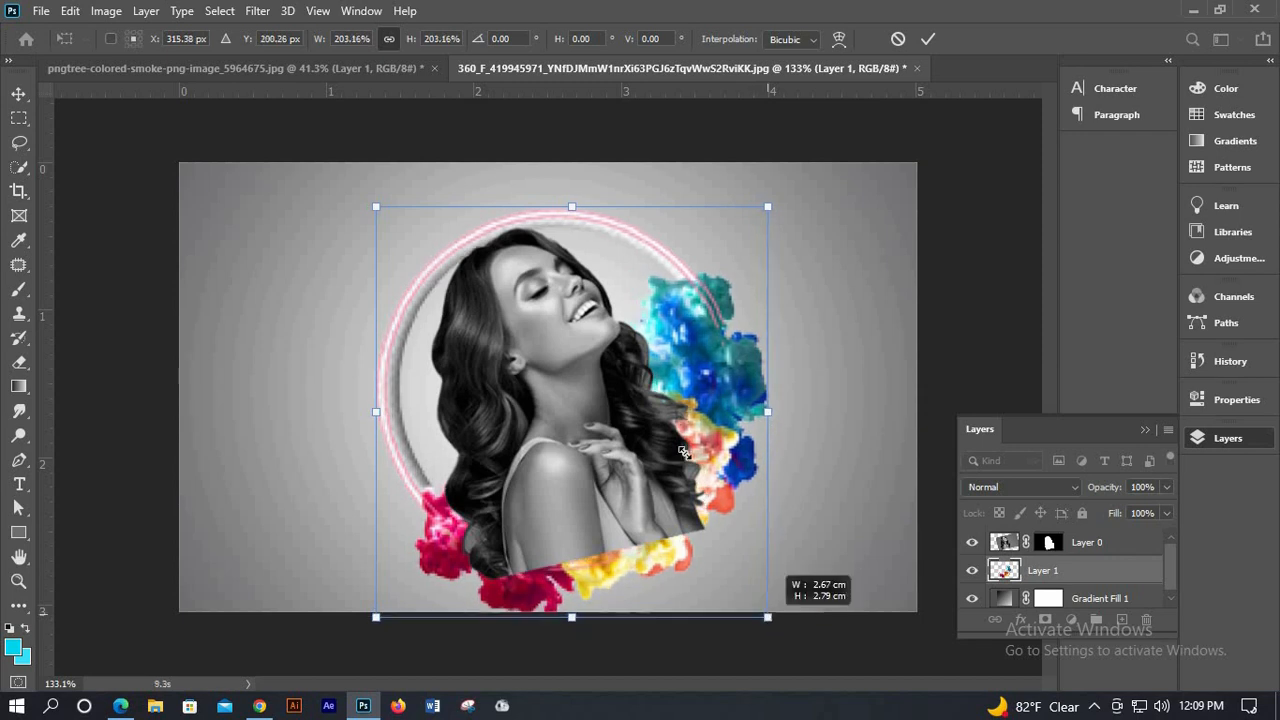
drag(712, 452, 701, 432)
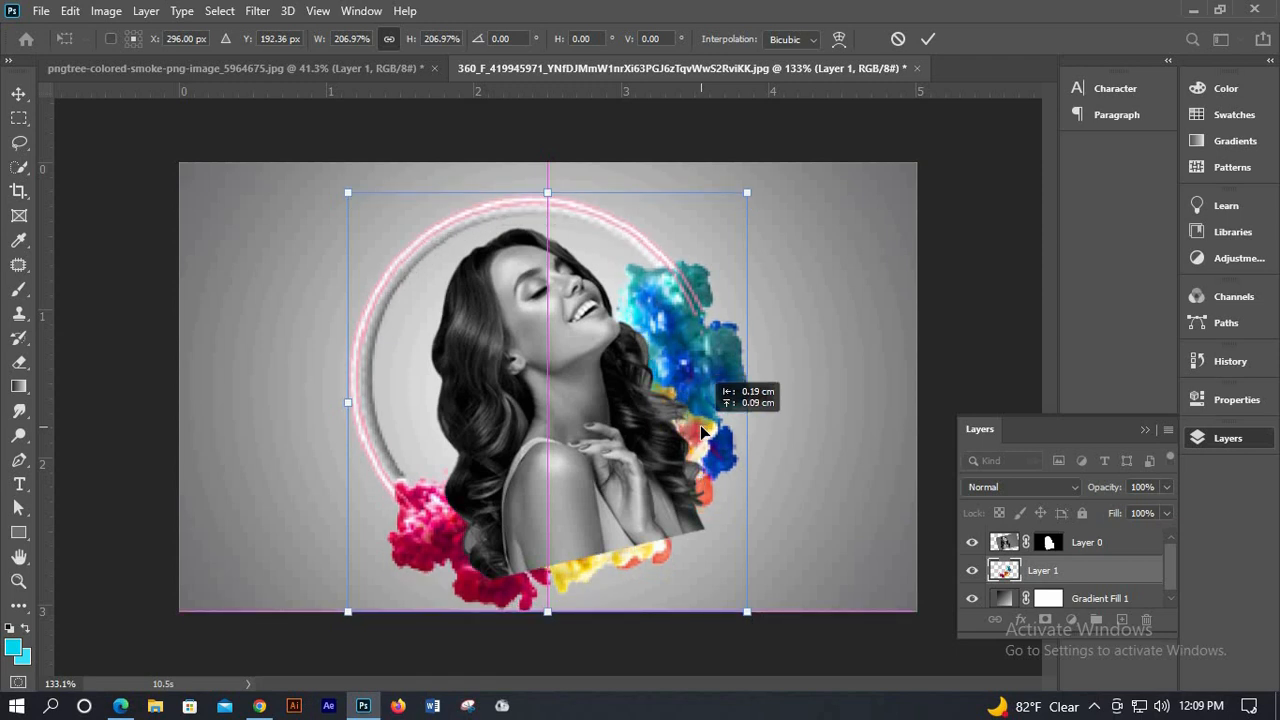
drag(716, 432, 727, 431)
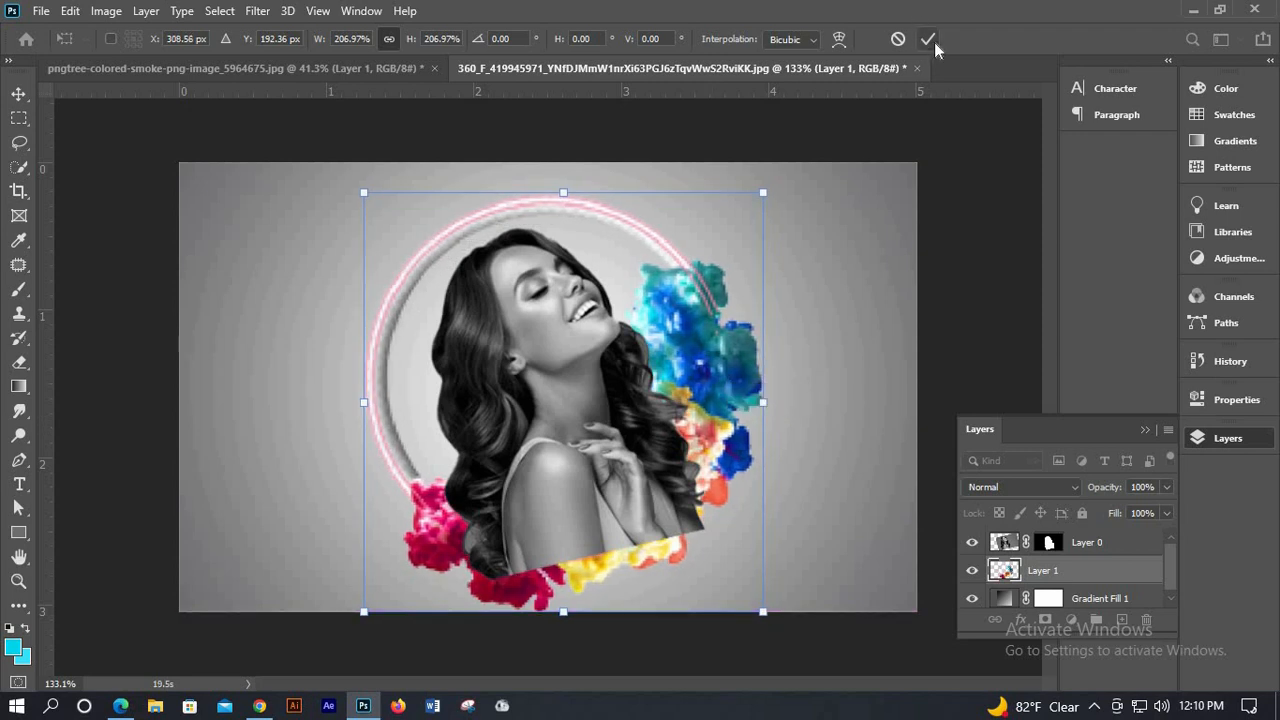
click(928, 39)
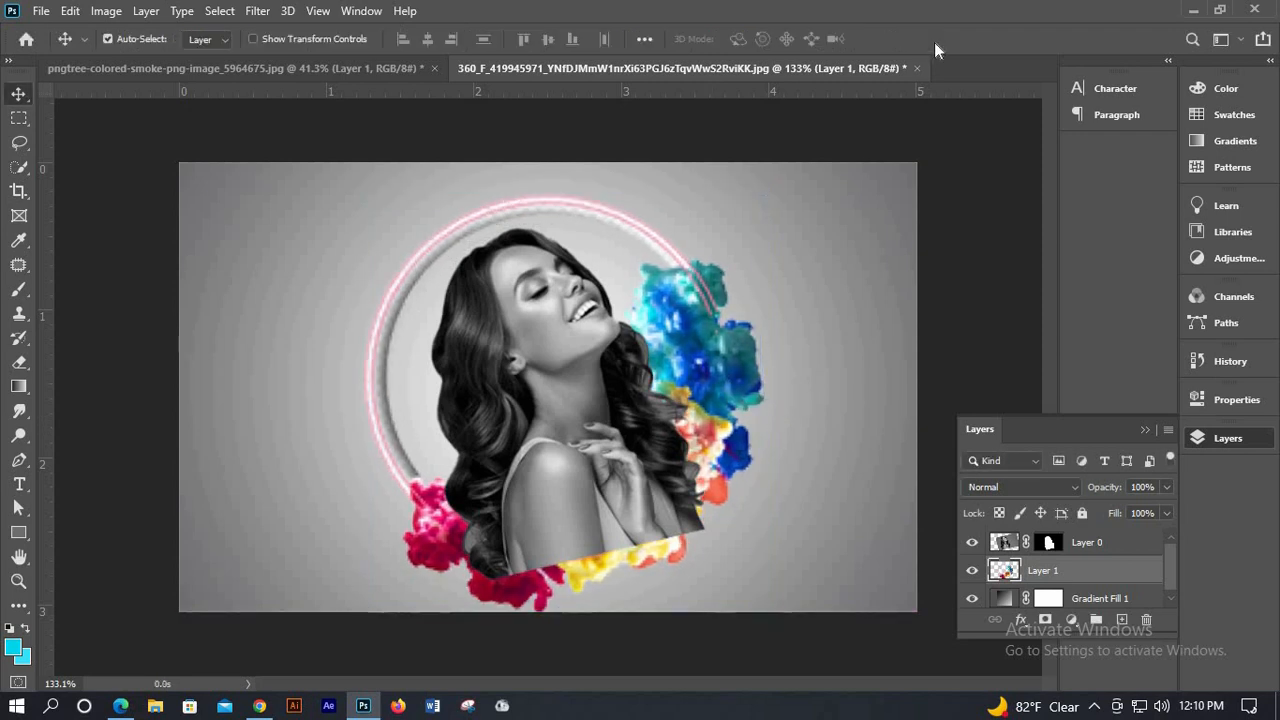
Paint black on the woman's layer mask with a size 45 brush at 100% opacity to hide her hard-cut lower edge
click(1049, 542)
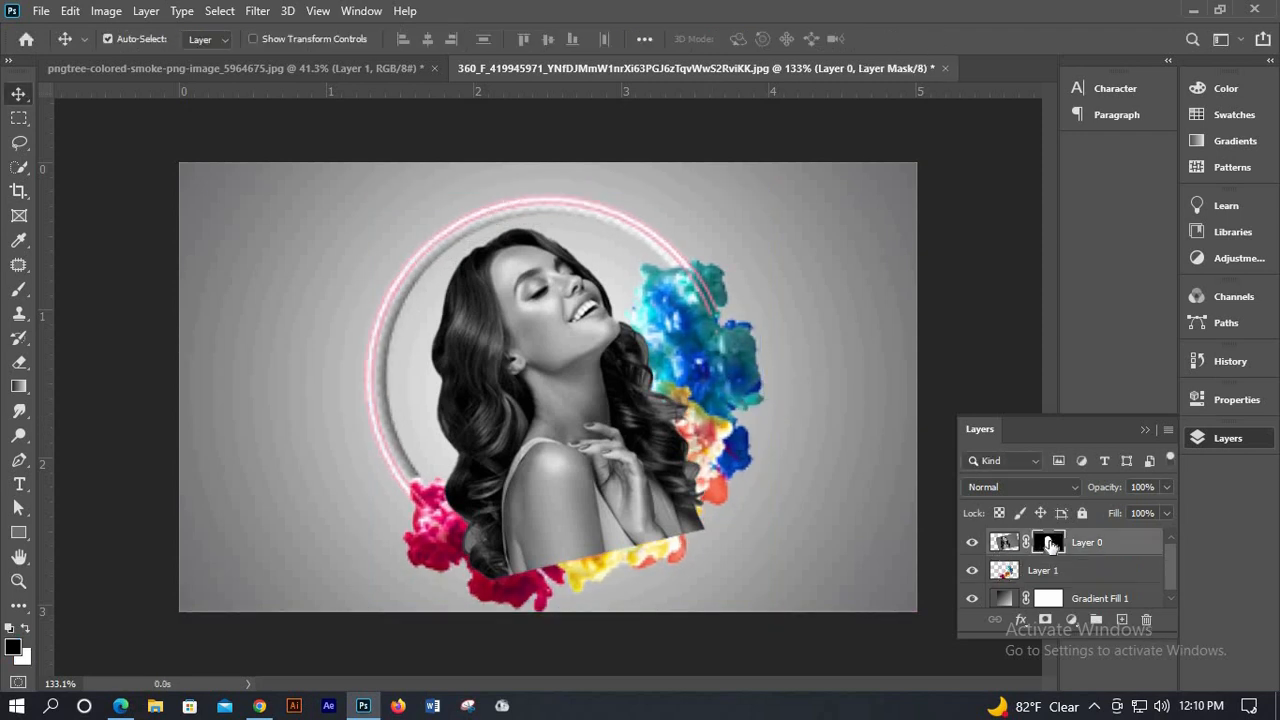
click(18, 292)
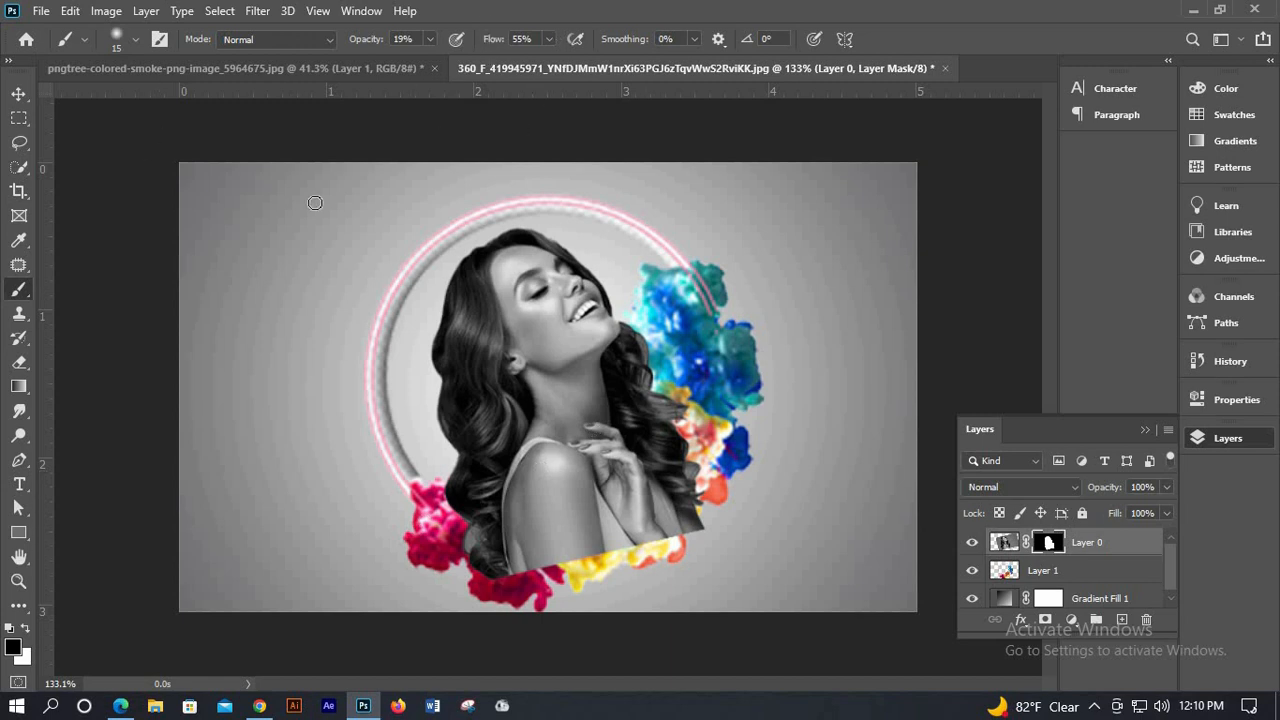
key(bracketright)
drag(429, 40, 501, 62)
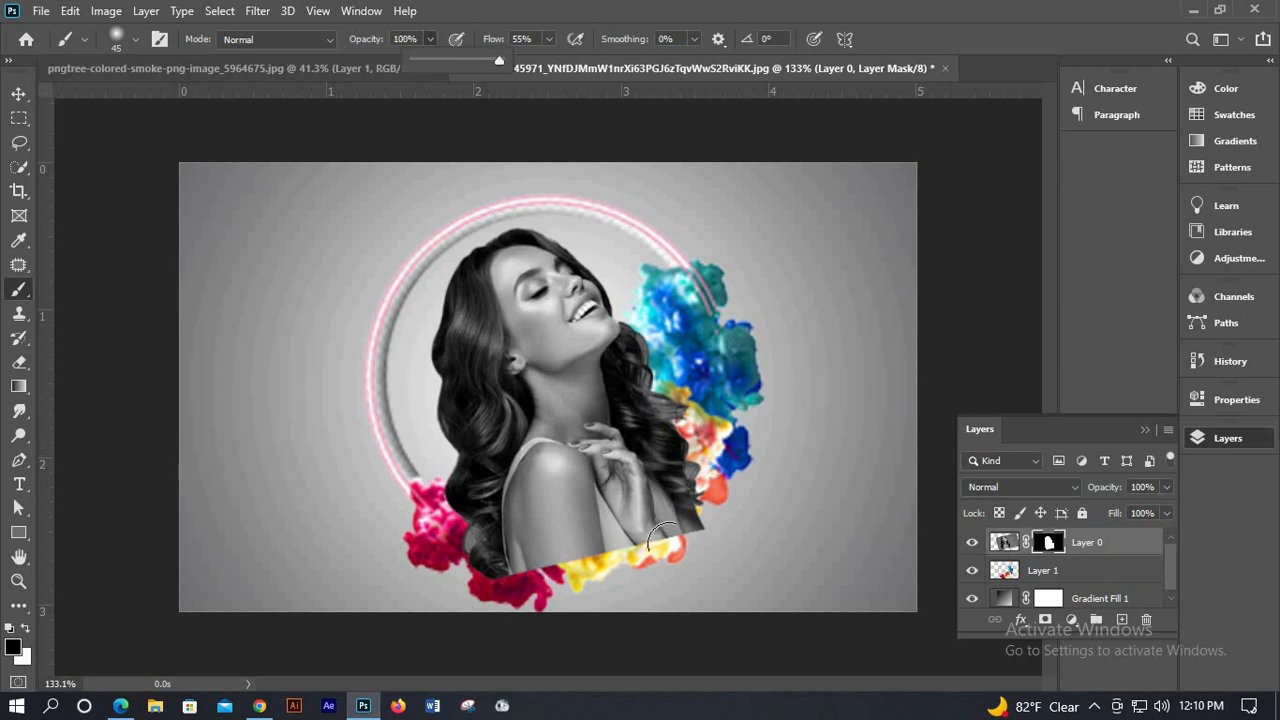
drag(727, 497, 675, 549)
mouse_move(708, 477)
mouse_down()
mouse_move(649, 544)
mouse_move(535, 560)
mouse_move(455, 530)
mouse_move(507, 570)
mouse_move(557, 582)
mouse_move(505, 567)
mouse_up()
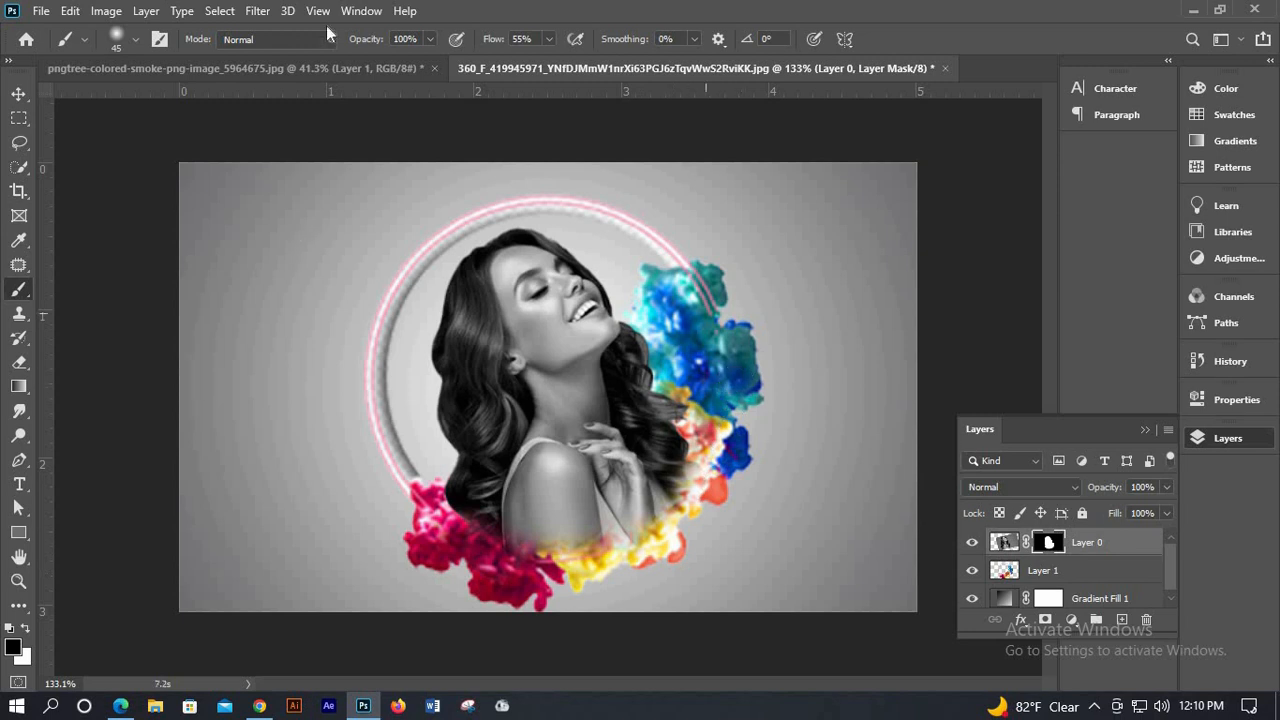
Lower the brush opacity to 24% and softly mask the woman's lower shoulder, arms and hair ends into the smoke
click(429, 39)
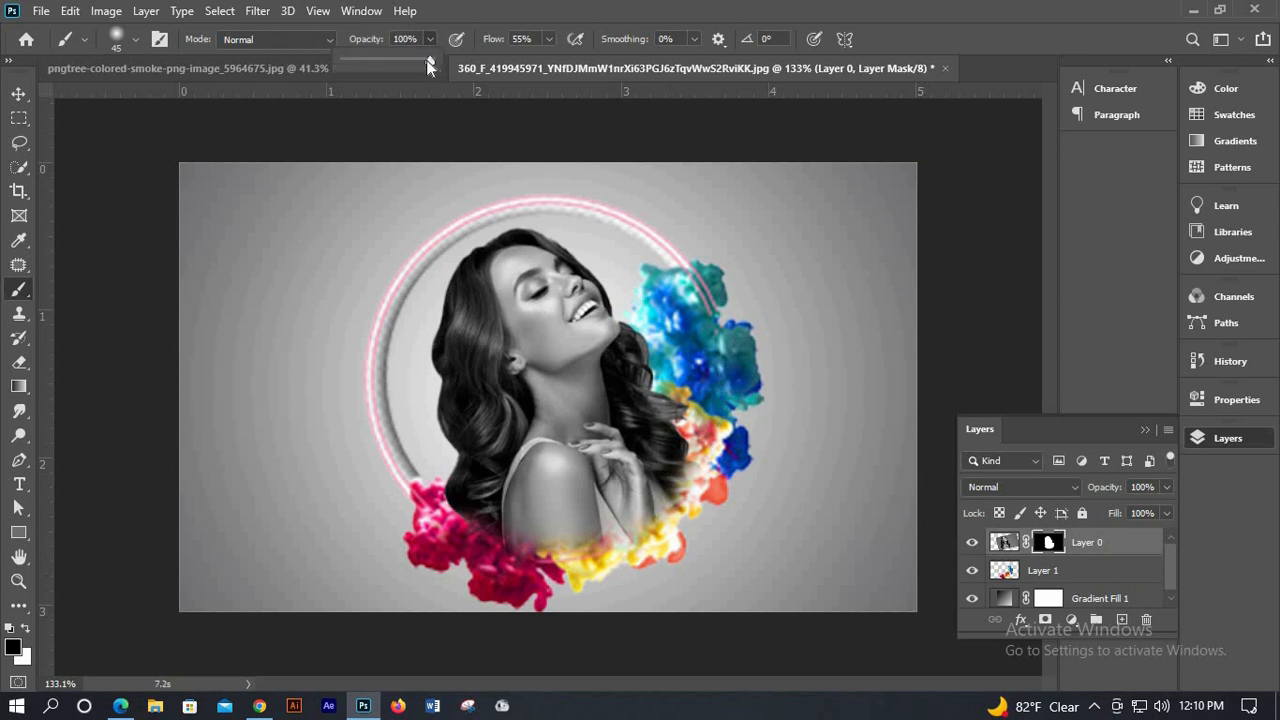
drag(366, 66, 351, 66)
mouse_move(501, 524)
mouse_down()
mouse_move(615, 535)
mouse_move(692, 464)
mouse_move(700, 411)
mouse_up()
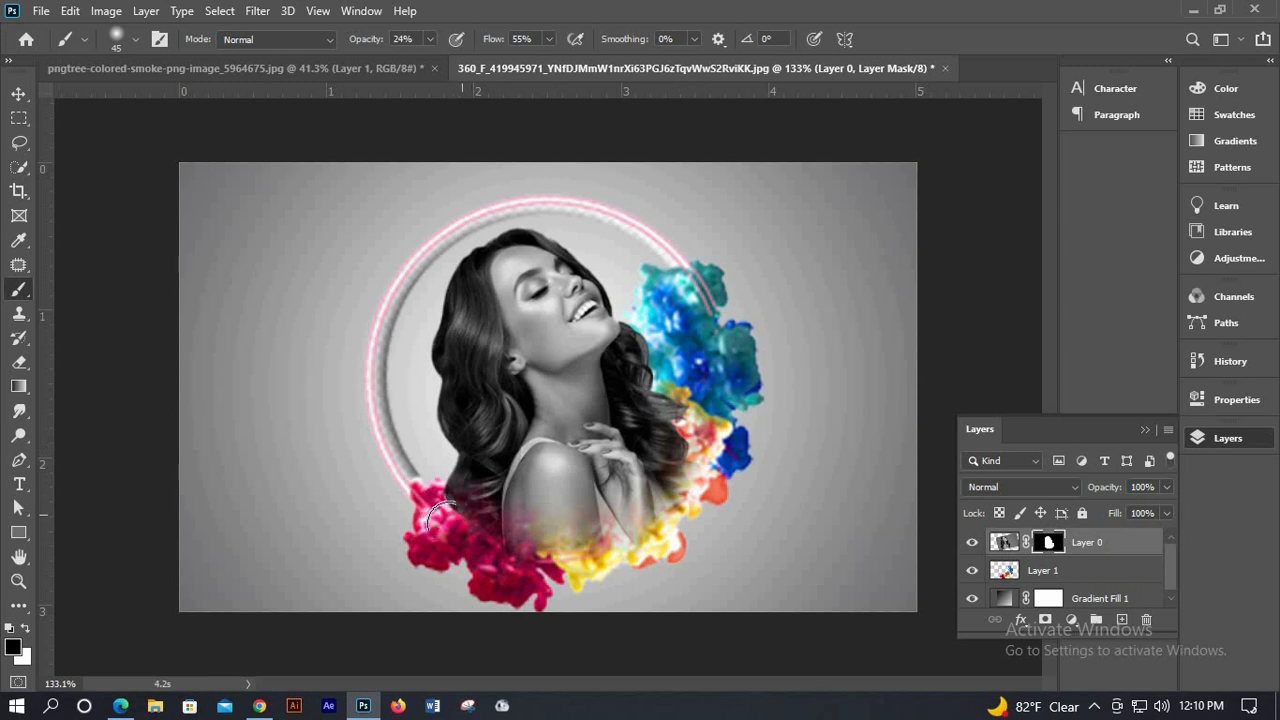
Set the brush opacity to 19% and paint the mask over her shoulder, hand and lower hair to let the smoke colours show through
click(430, 40)
click(426, 59)
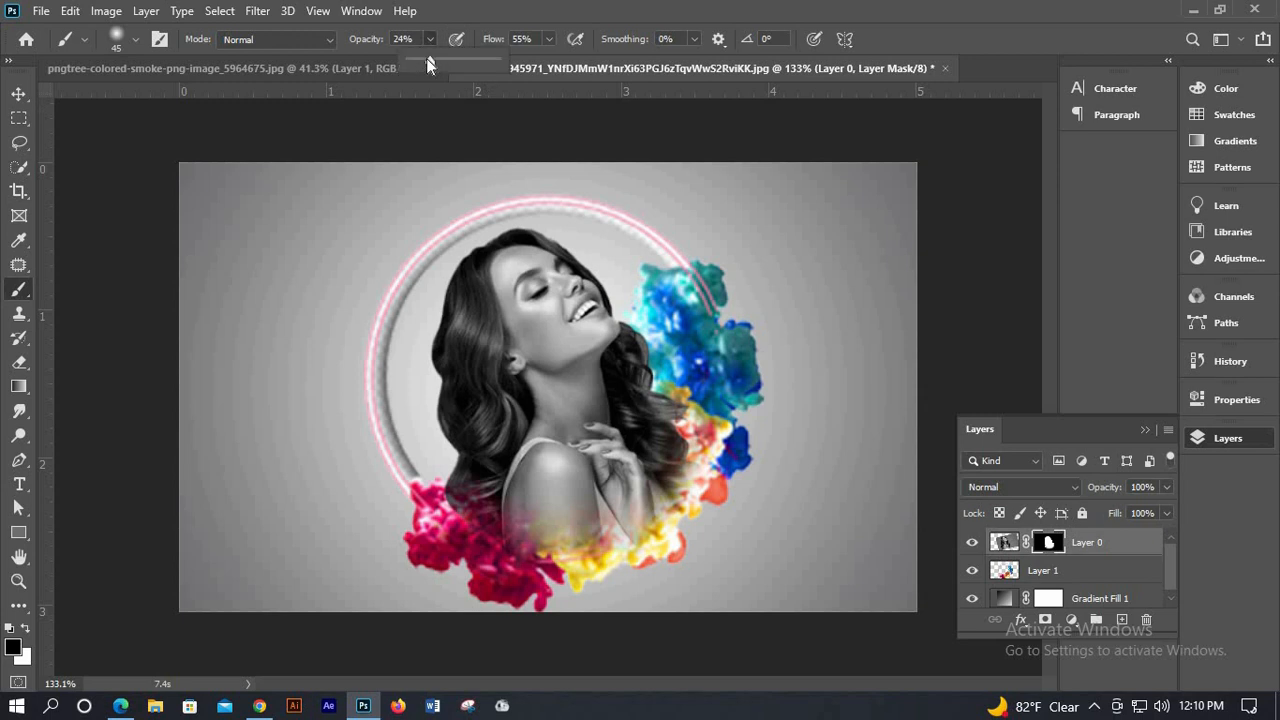
click(600, 507)
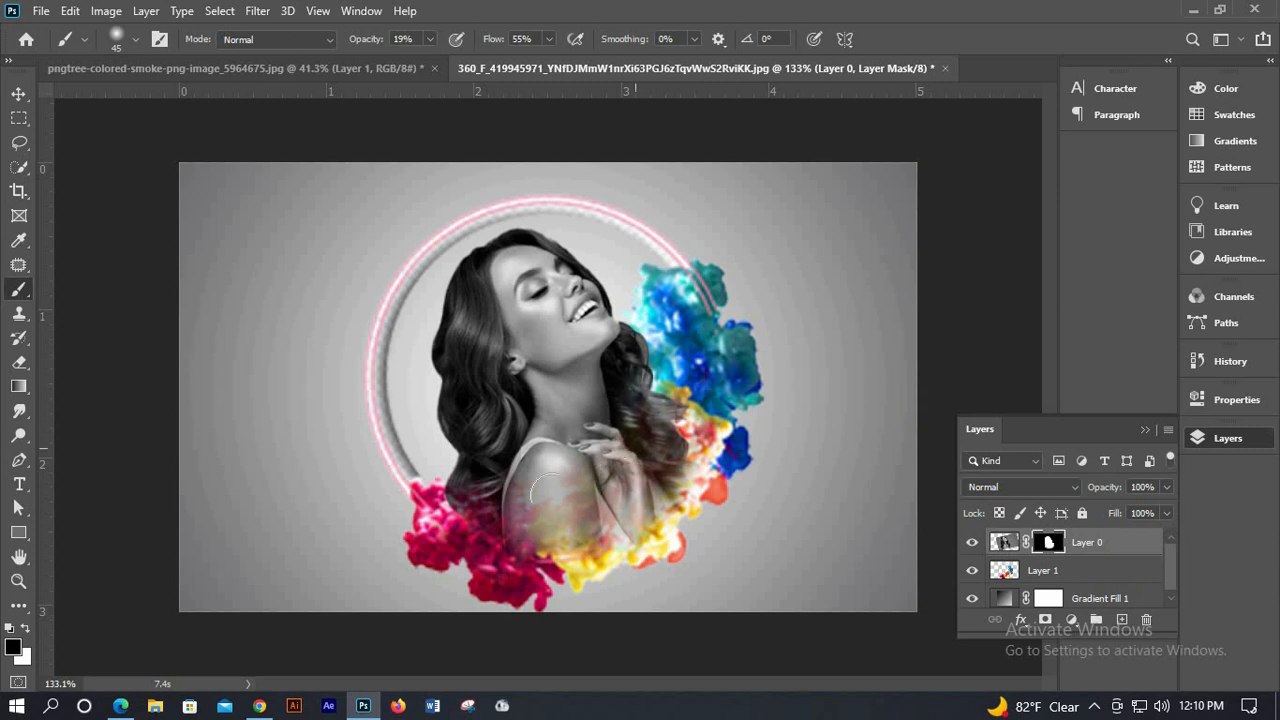
mouse_move(547, 464)
mouse_down()
mouse_move(482, 496)
mouse_move(523, 516)
mouse_move(463, 544)
mouse_move(523, 548)
mouse_up()
scroll(605, 462, down, 2)
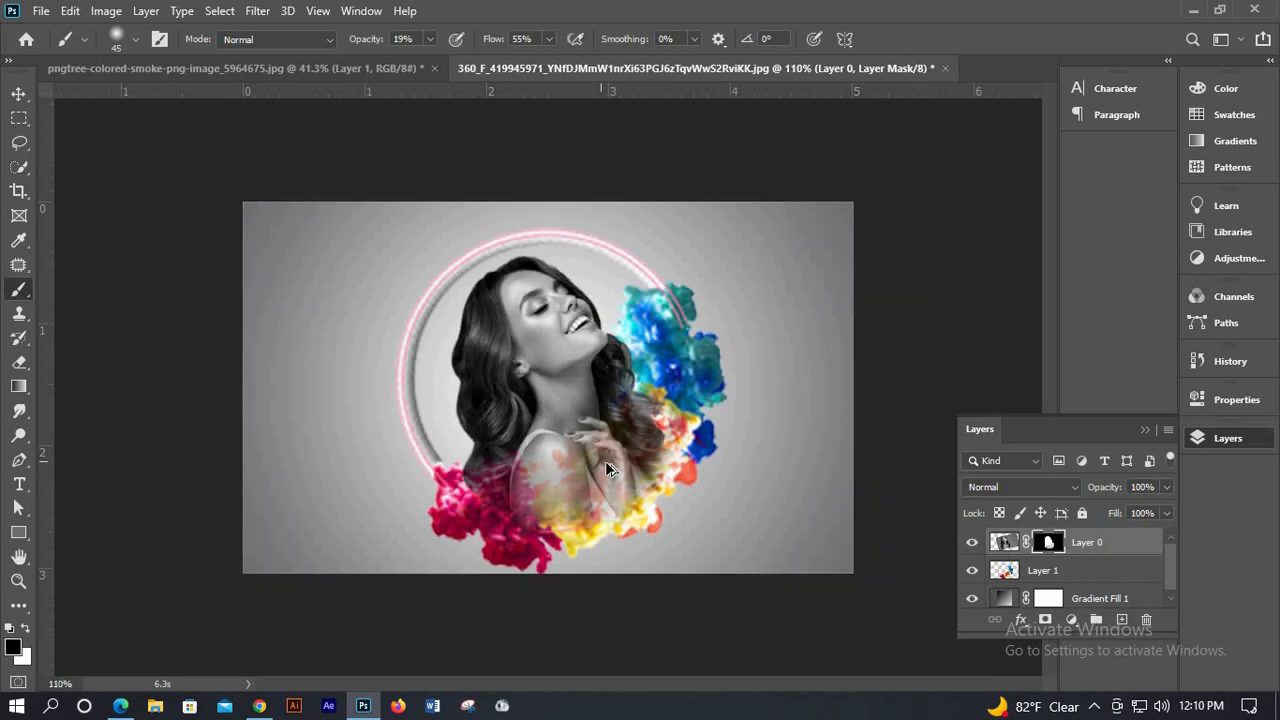
scroll(605, 462, up, 3)
scroll(433, 521, up, 1)
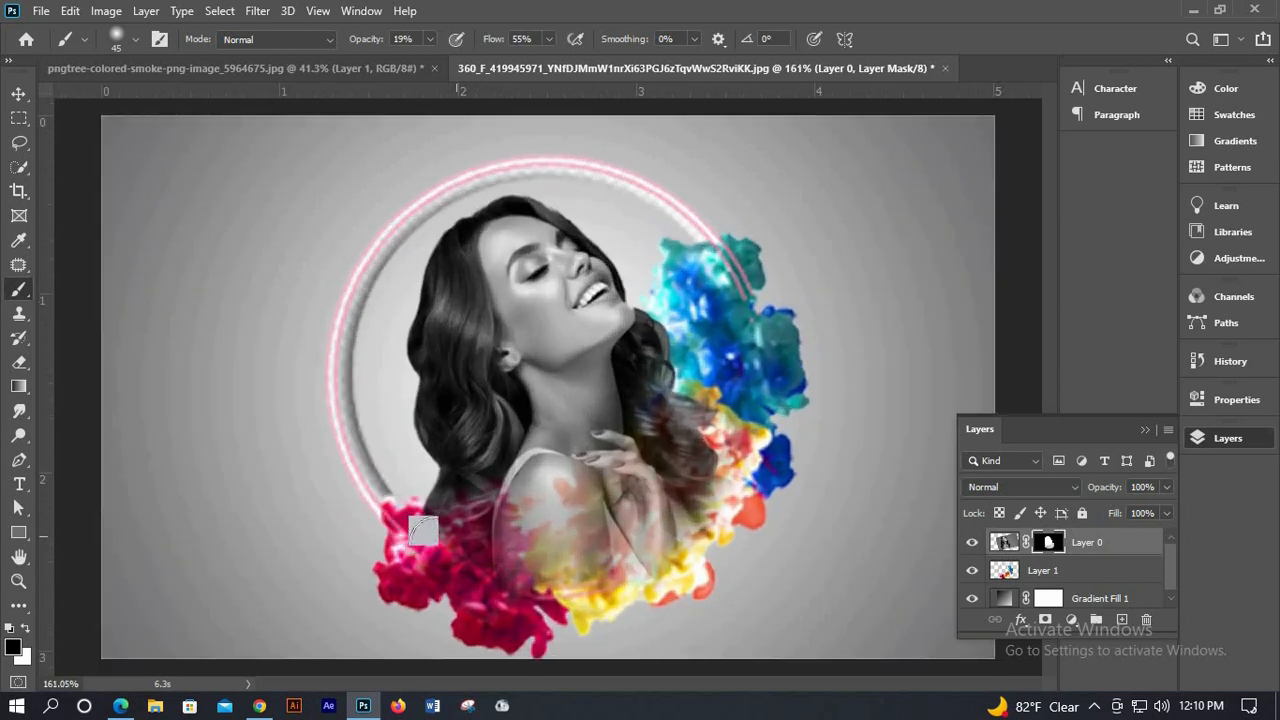
mouse_move(441, 550)
mouse_down()
mouse_move(402, 498)
mouse_move(437, 556)
mouse_up()
scroll(632, 465, up, 2)
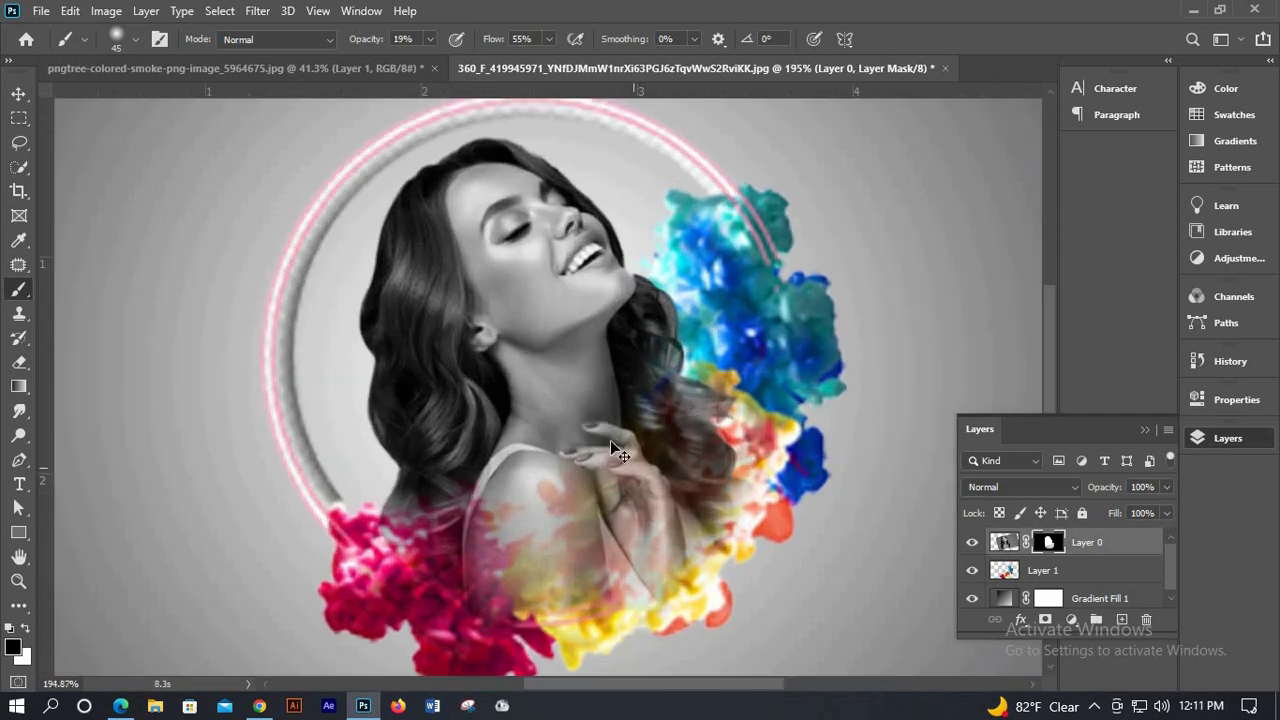
scroll(610, 437, down, 3)
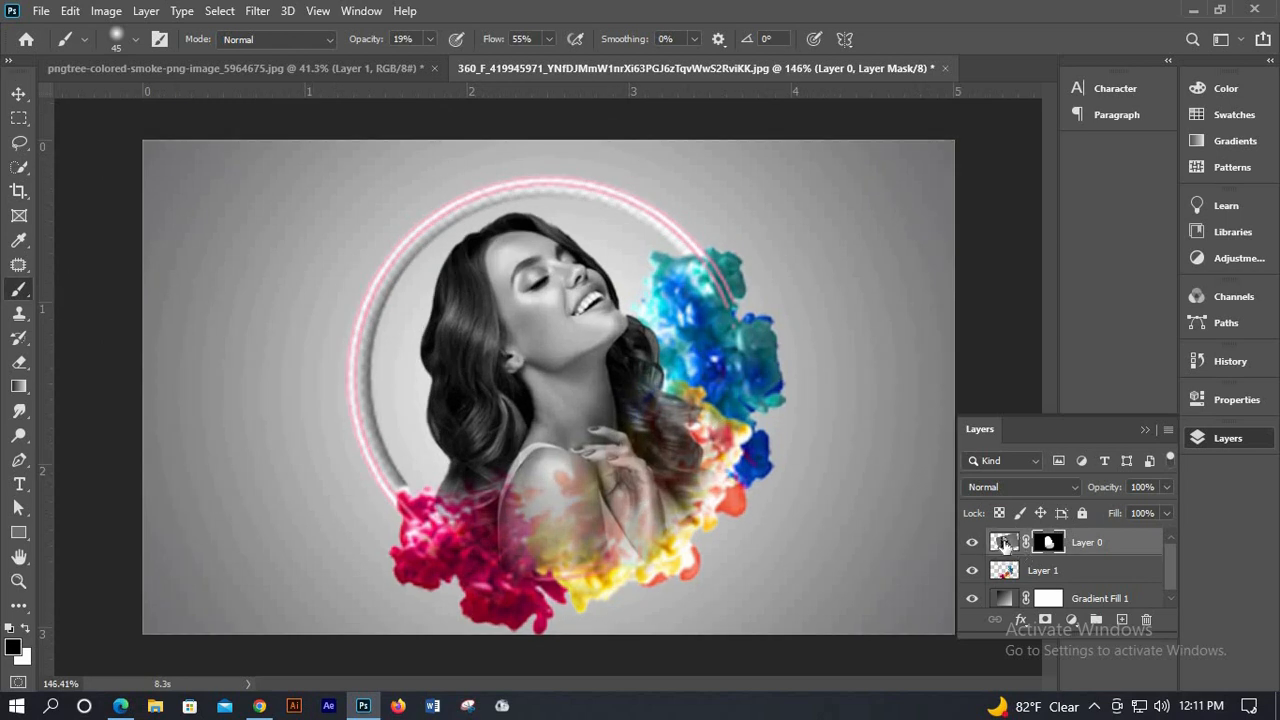
Target the woman's layer image instead of its mask and sample a bright cyan from the blue part of the smoke
click(1005, 543)
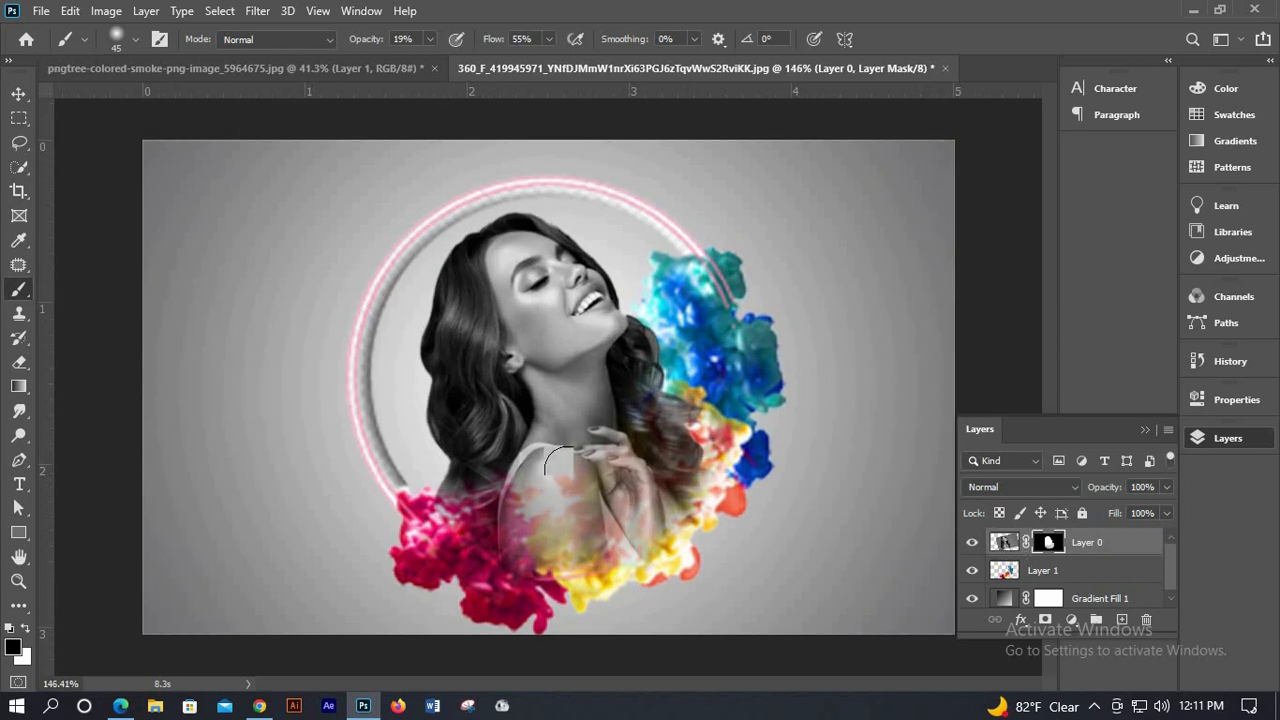
click(19, 242)
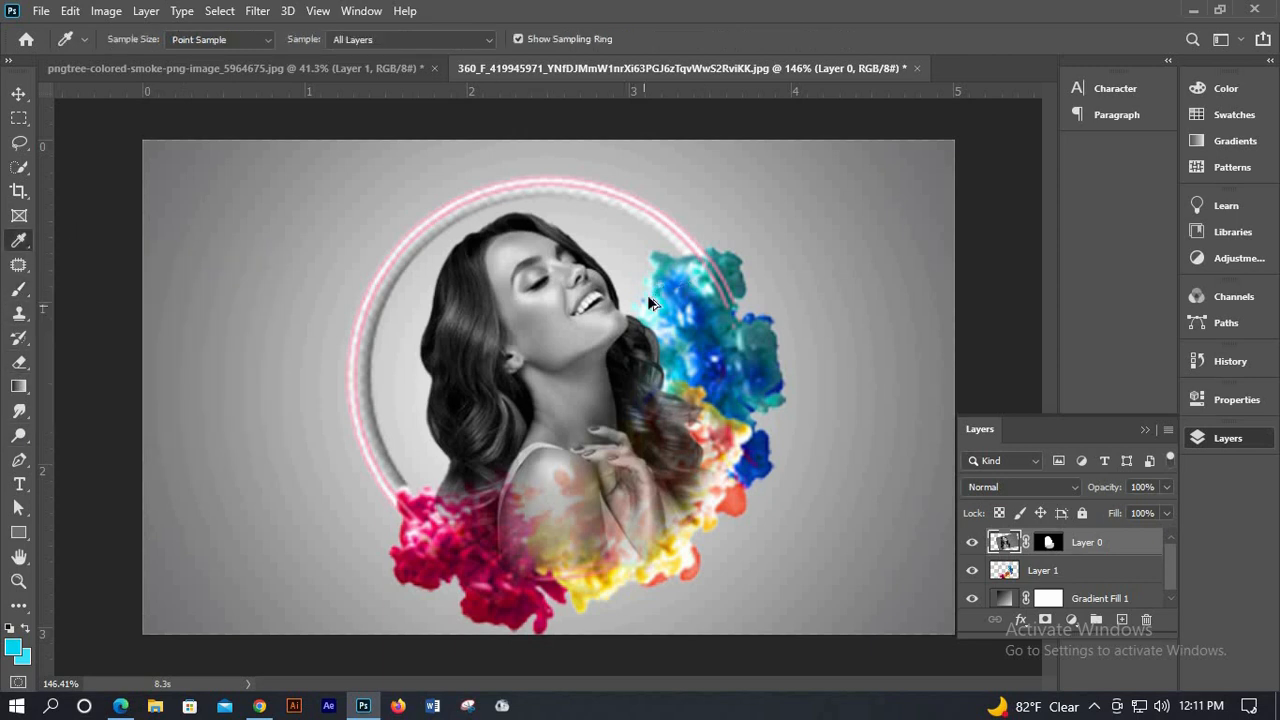
scroll(693, 305, up, 2)
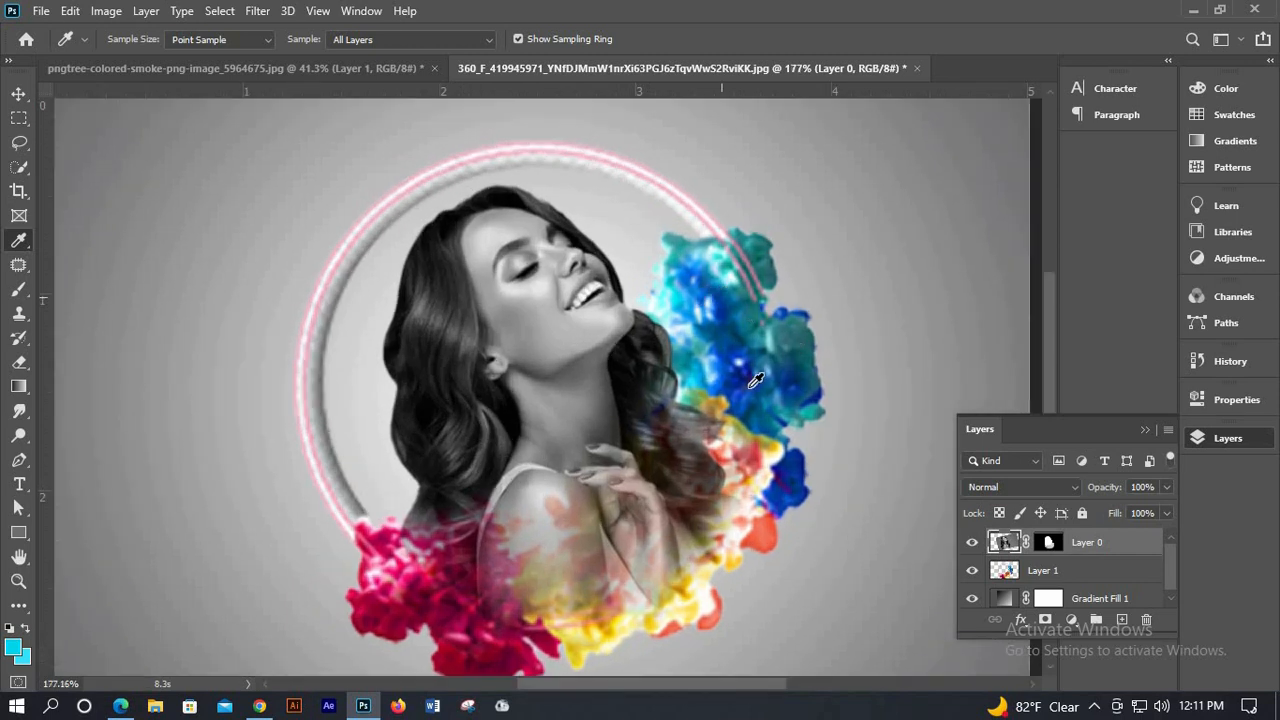
click(683, 289)
Set the brush to 11% opacity and size 25, and tint the woman's hair and face edge facing the blue smoke with cyan
key(b)
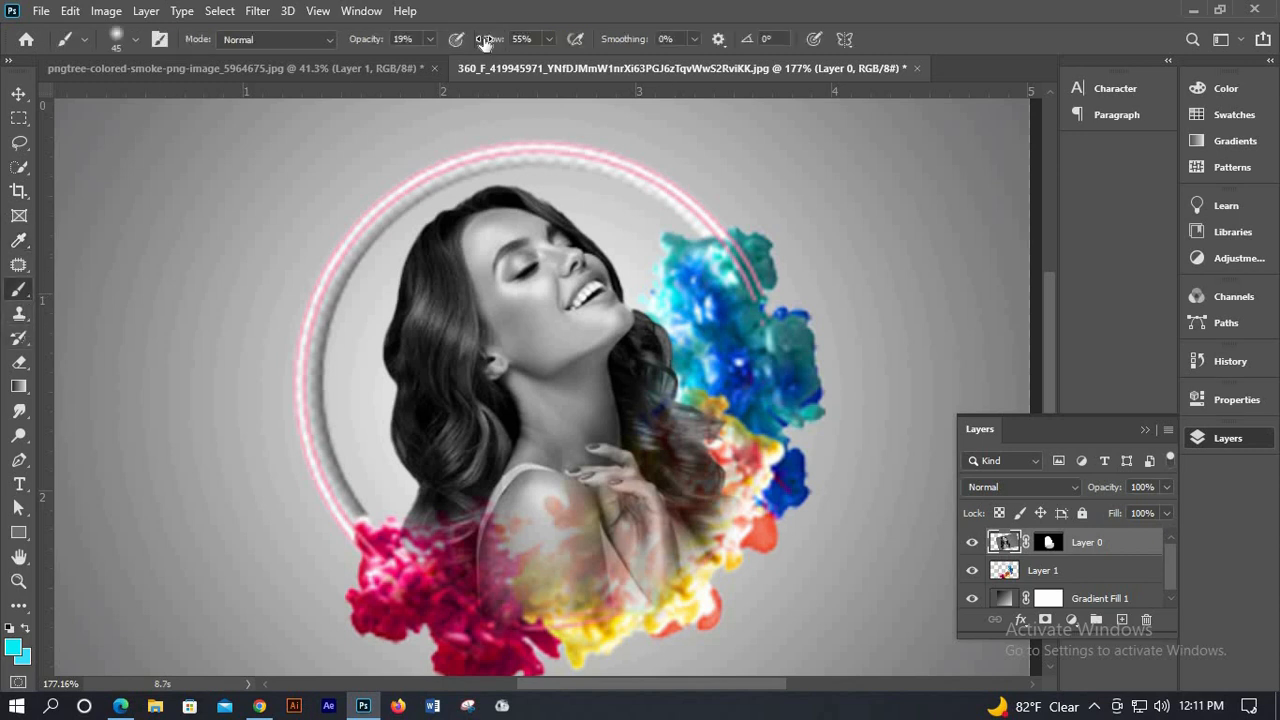
click(429, 39)
click(423, 61)
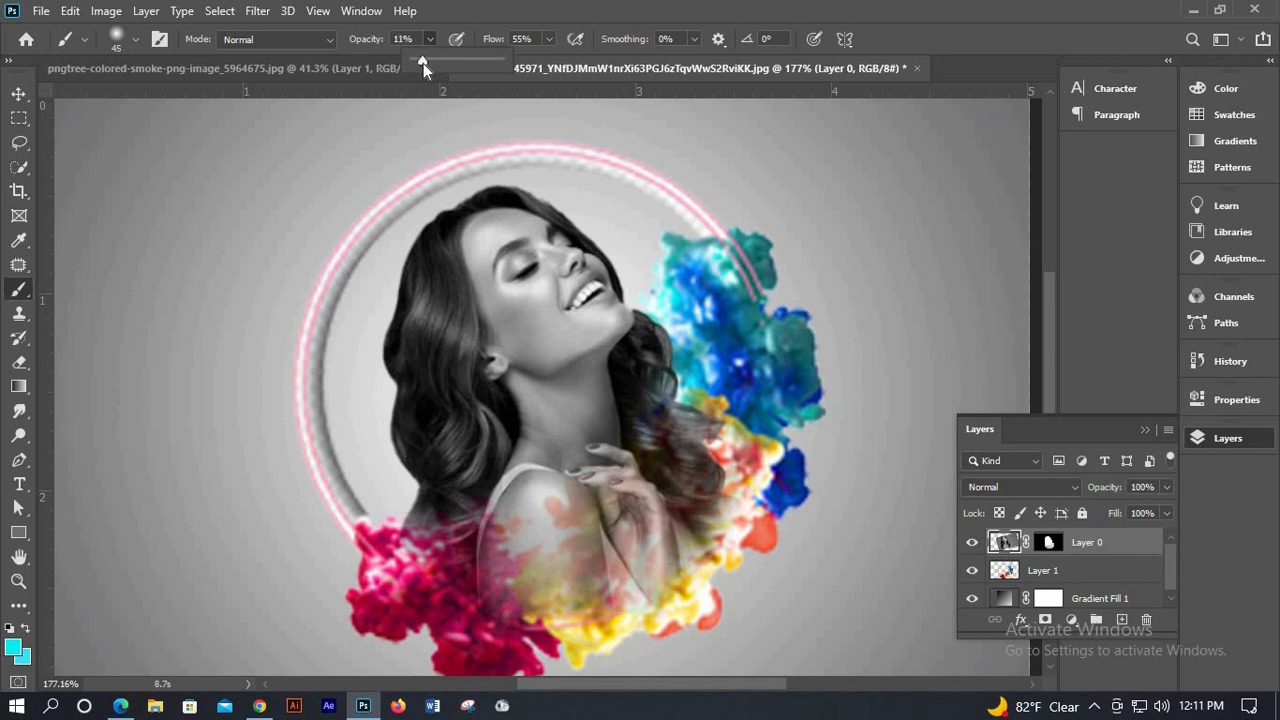
click(532, 213)
key(bracketleft)
key(bracketleft)
key(bracketleft)
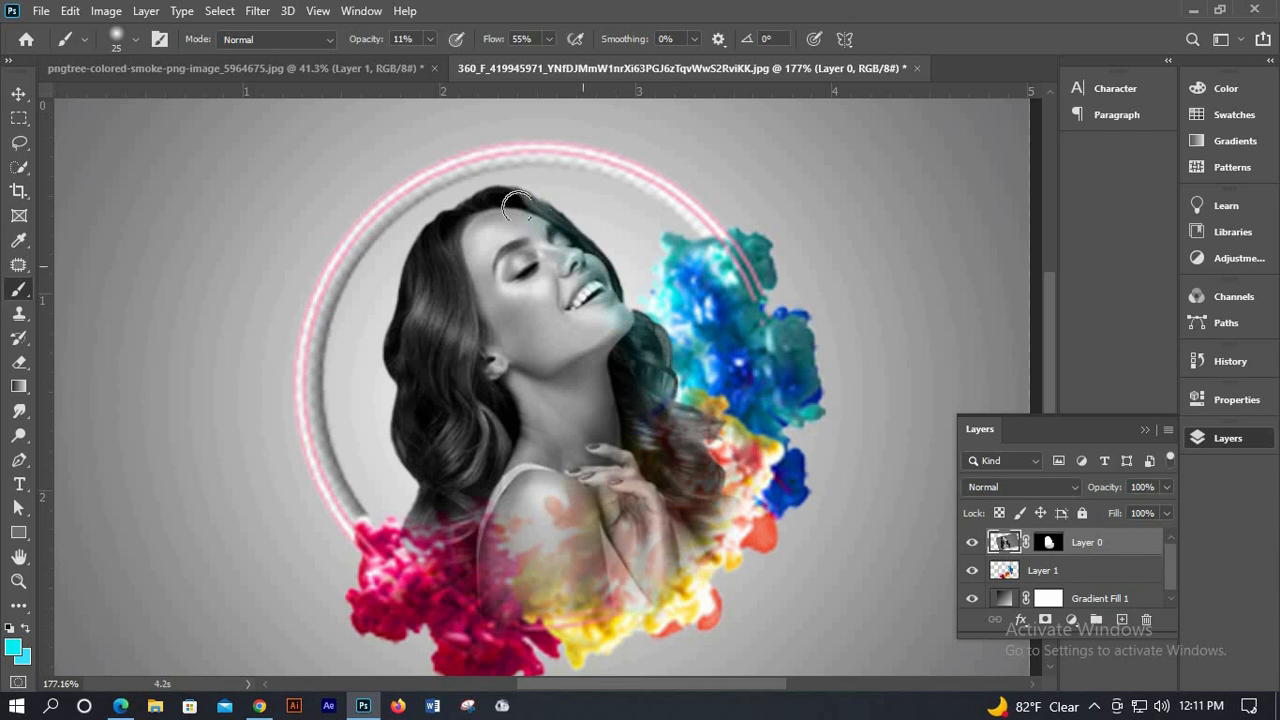
mouse_move(537, 208)
mouse_down()
mouse_move(638, 323)
mouse_move(612, 273)
mouse_move(637, 343)
mouse_move(643, 390)
mouse_move(618, 352)
mouse_move(638, 461)
mouse_move(621, 394)
mouse_move(659, 440)
mouse_move(670, 433)
mouse_move(660, 333)
mouse_move(704, 445)
mouse_move(728, 445)
mouse_move(659, 456)
mouse_move(757, 430)
mouse_up()
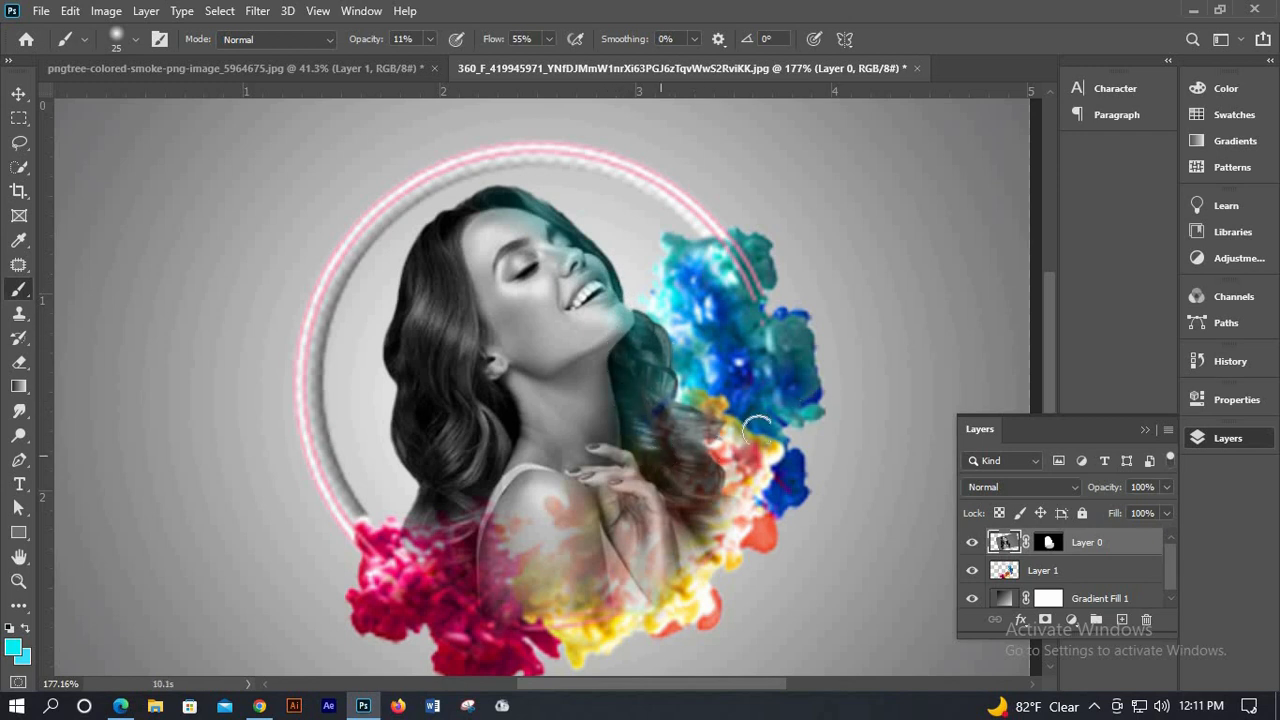
Build up the cyan tint along her nose, chin and the hair beside her neck
scroll(604, 300, down, 4)
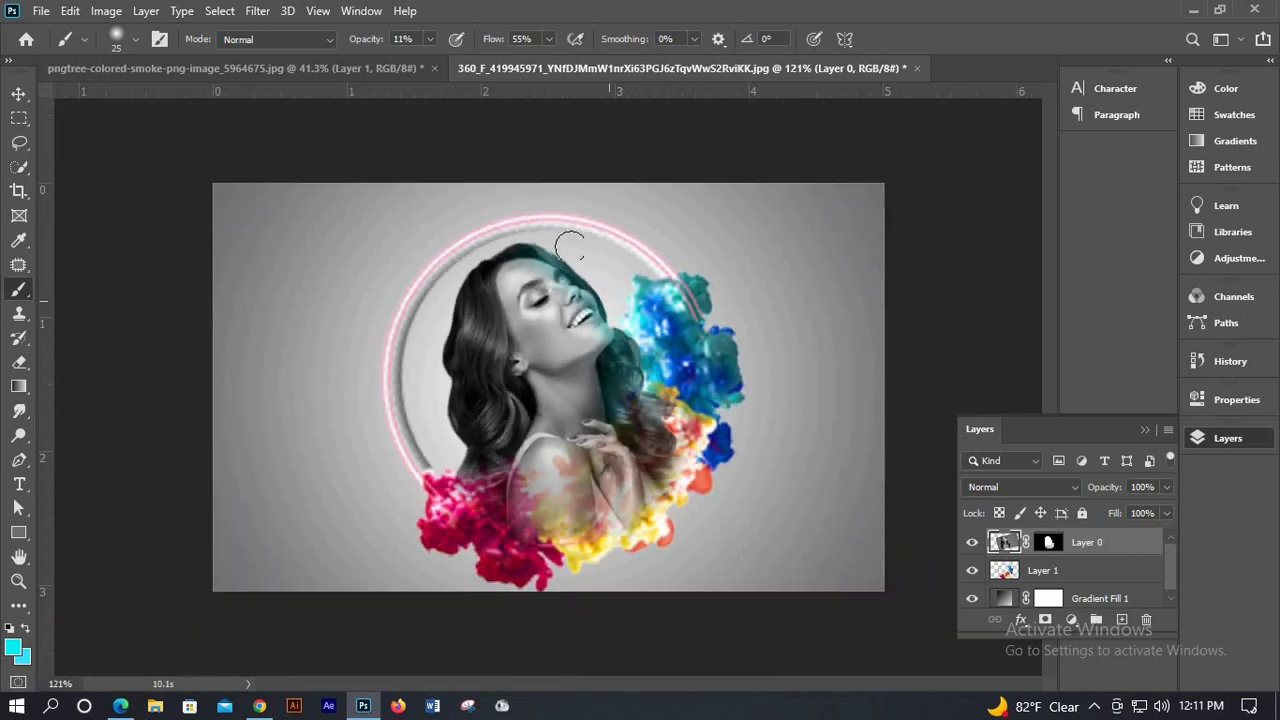
scroll(569, 245, up, 4)
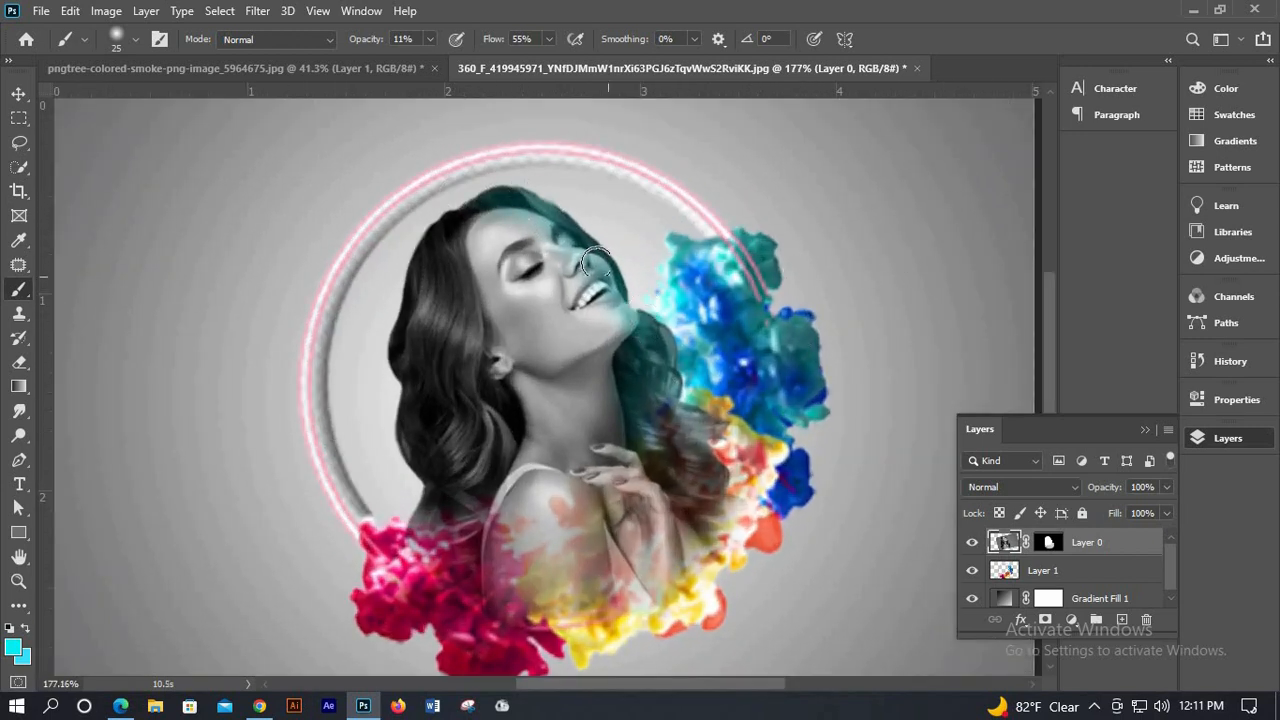
drag(636, 380, 633, 346)
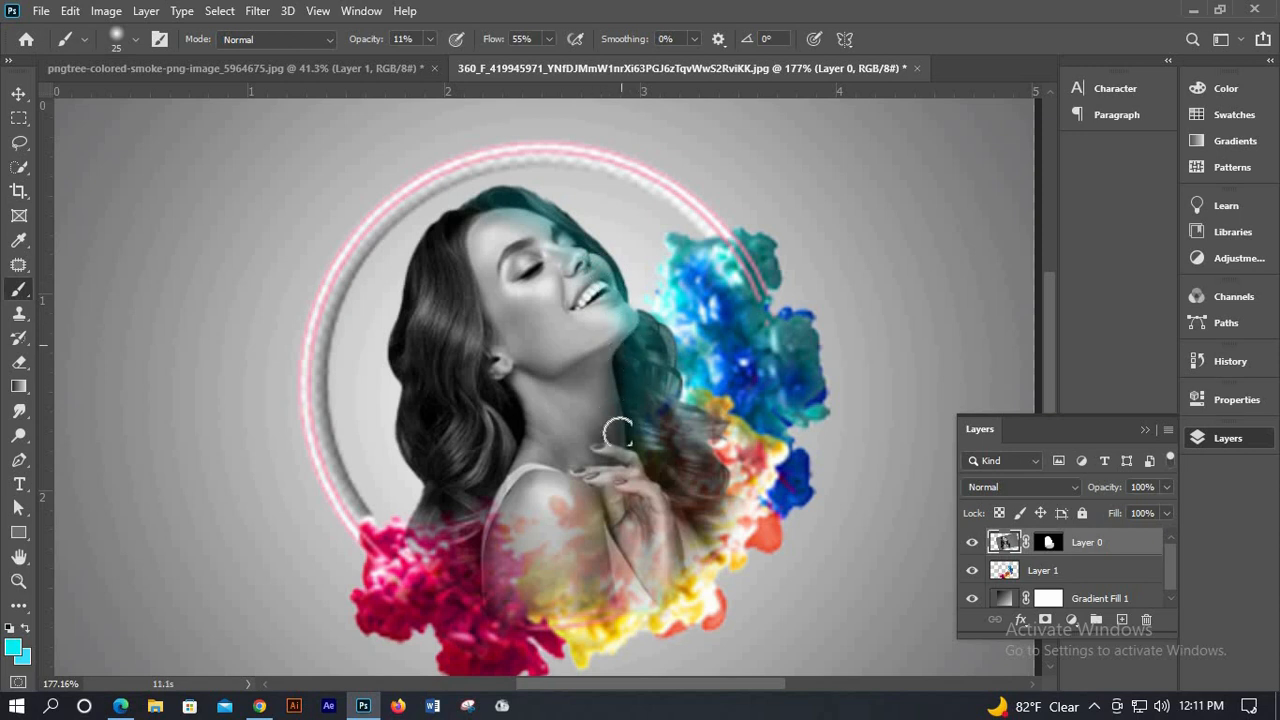
drag(618, 432, 622, 446)
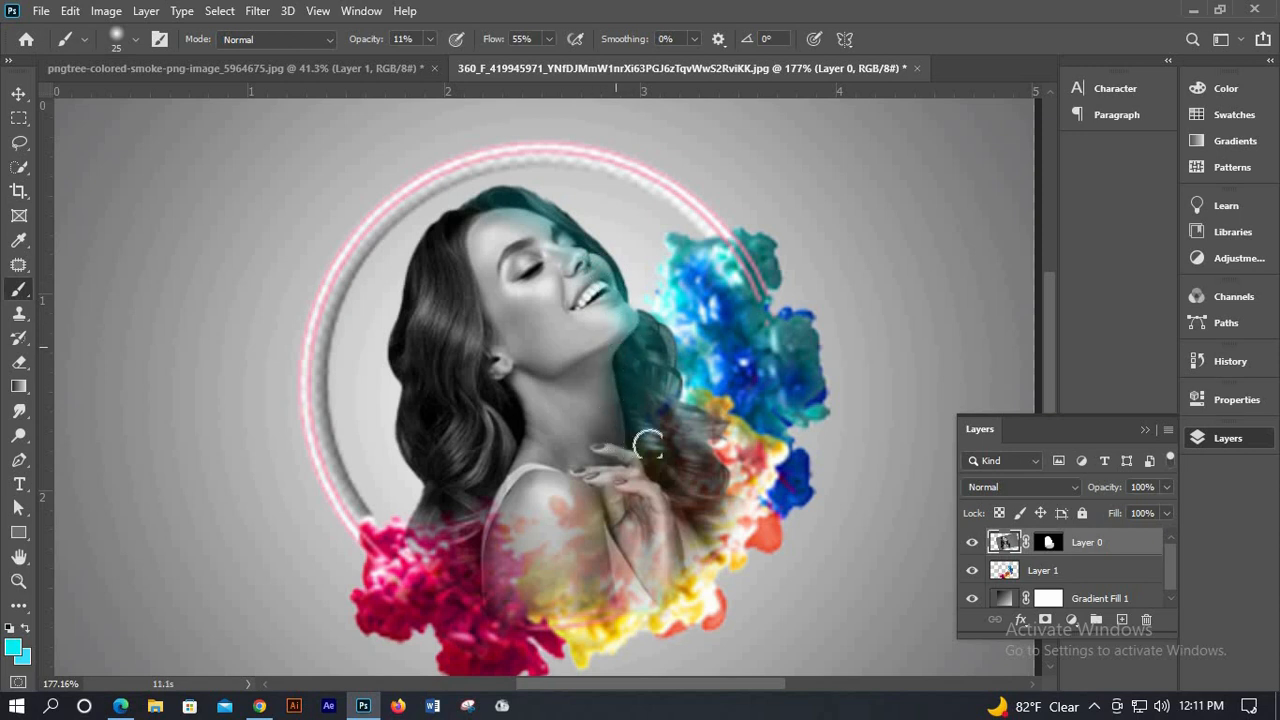
Sample a pink from the magenta smoke and brush it softly over the outer hair on the back of her head
click(20, 243)
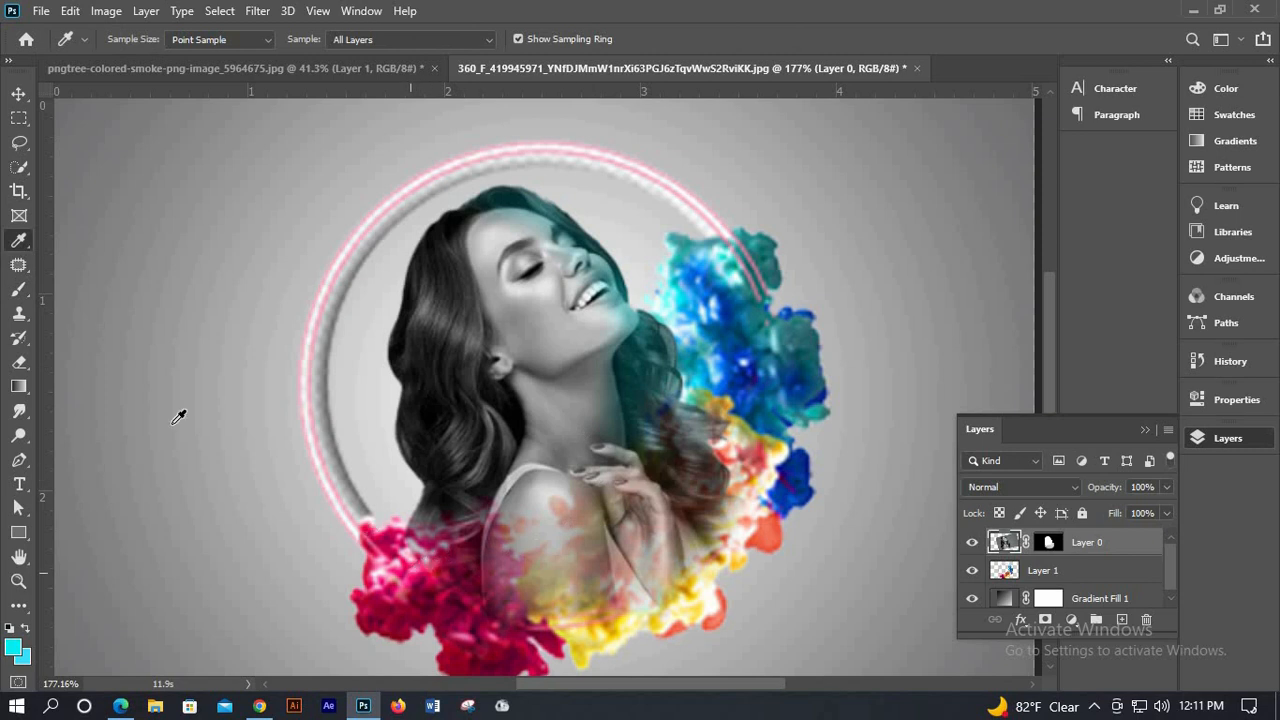
click(405, 575)
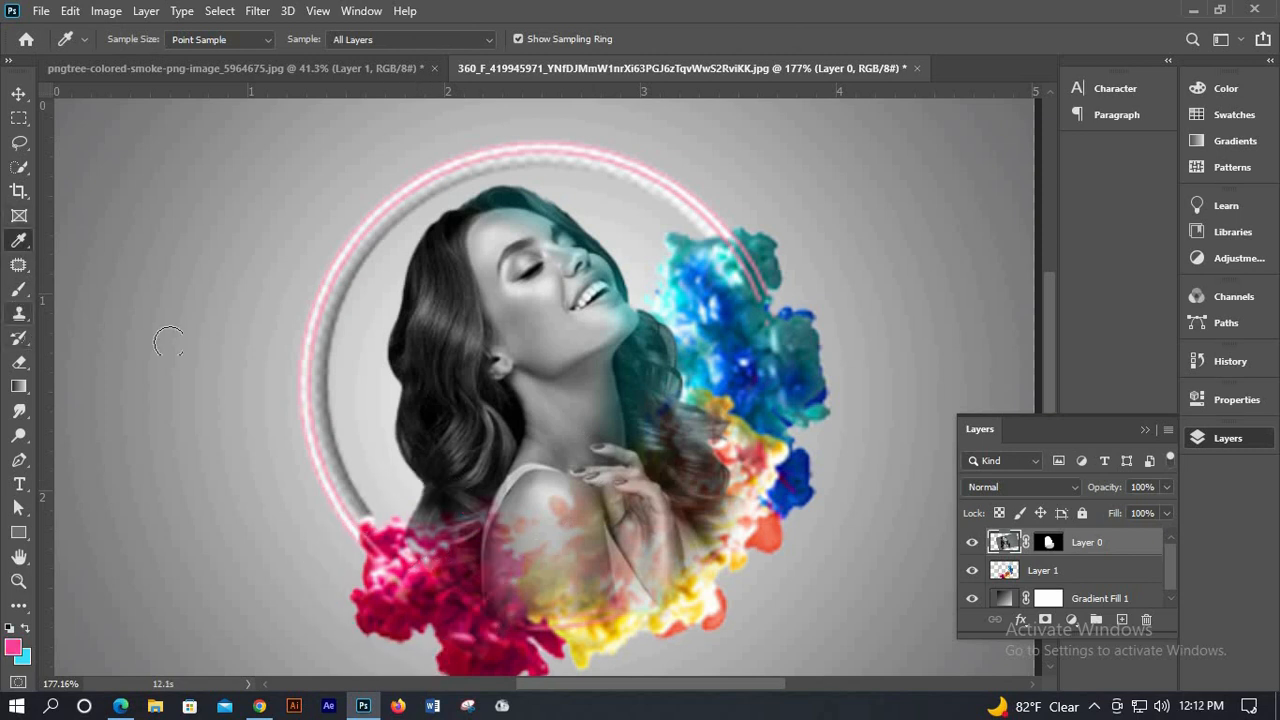
click(19, 289)
mouse_move(438, 408)
mouse_down()
mouse_move(449, 505)
mouse_move(426, 513)
mouse_move(402, 371)
mouse_move(440, 515)
mouse_move(460, 500)
mouse_move(458, 469)
mouse_move(485, 515)
mouse_move(426, 404)
mouse_move(436, 438)
mouse_move(427, 415)
mouse_move(411, 315)
mouse_move(429, 236)
mouse_move(394, 365)
mouse_up()
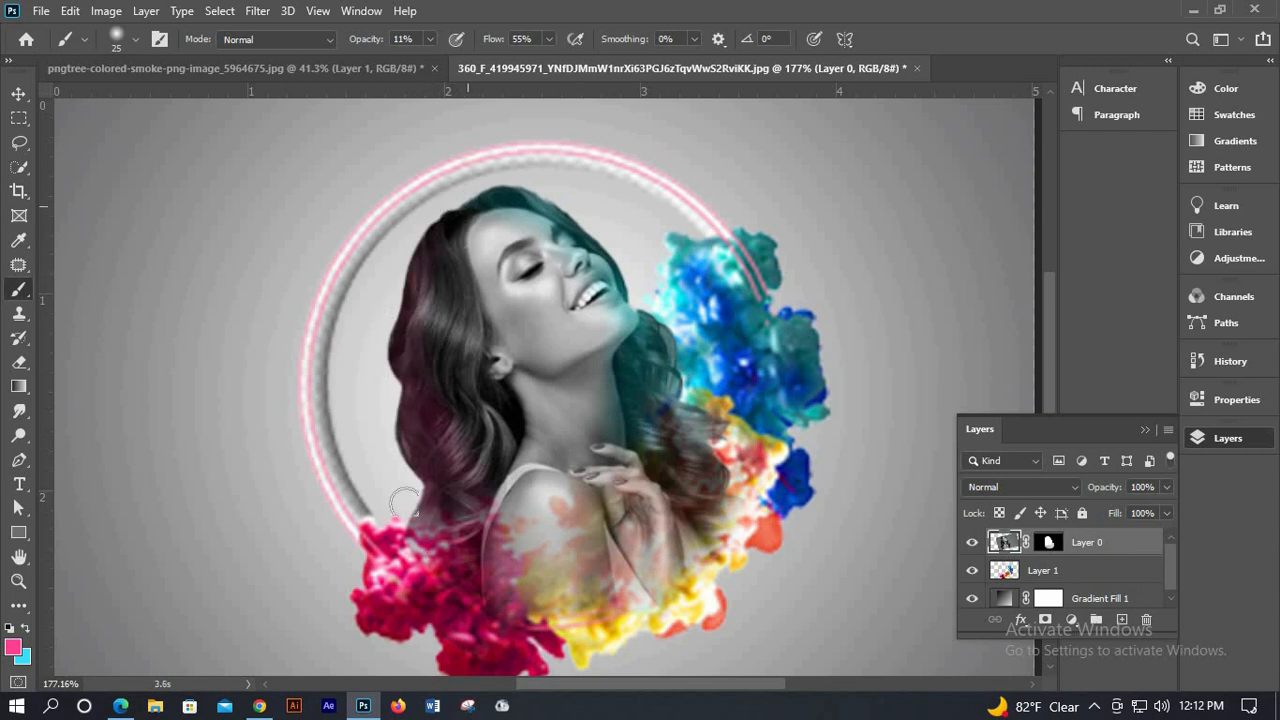
Build up the pink tint through the rest of her long hair and brush it over her neck and shoulder
scroll(470, 475, down, 2)
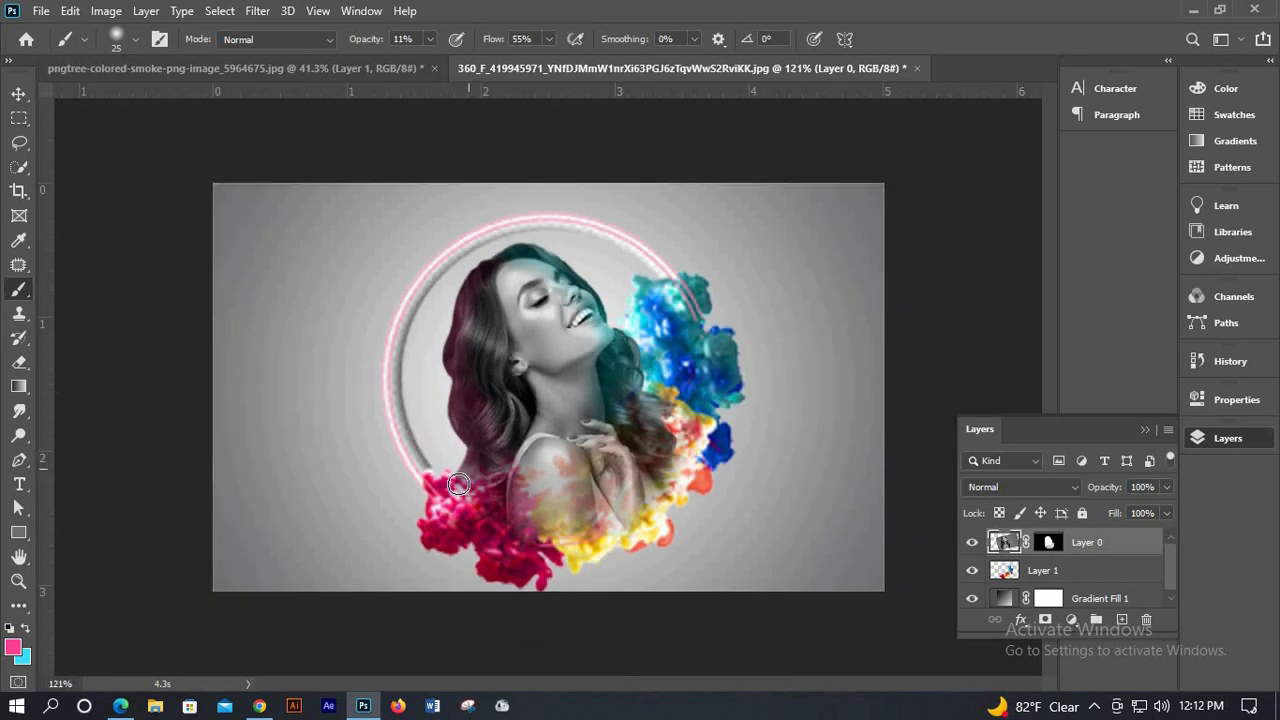
mouse_move(490, 477)
mouse_down()
mouse_move(475, 330)
mouse_move(477, 352)
mouse_move(448, 323)
mouse_move(497, 390)
mouse_move(506, 419)
mouse_move(492, 431)
mouse_move(466, 342)
mouse_up()
scroll(470, 290, up, 2)
mouse_move(461, 267)
mouse_down()
mouse_move(474, 400)
mouse_move(481, 383)
mouse_move(444, 315)
mouse_move(472, 454)
mouse_move(476, 245)
mouse_move(467, 358)
mouse_move(506, 508)
mouse_move(496, 438)
mouse_move(537, 536)
mouse_move(518, 472)
mouse_move(577, 571)
mouse_move(494, 415)
mouse_move(490, 368)
mouse_move(545, 474)
mouse_move(520, 437)
mouse_move(519, 395)
mouse_move(558, 477)
mouse_move(543, 382)
mouse_move(556, 460)
mouse_move(505, 390)
mouse_move(574, 498)
mouse_move(530, 376)
mouse_move(624, 533)
mouse_move(658, 498)
mouse_up()
scroll(645, 424, down, 2)
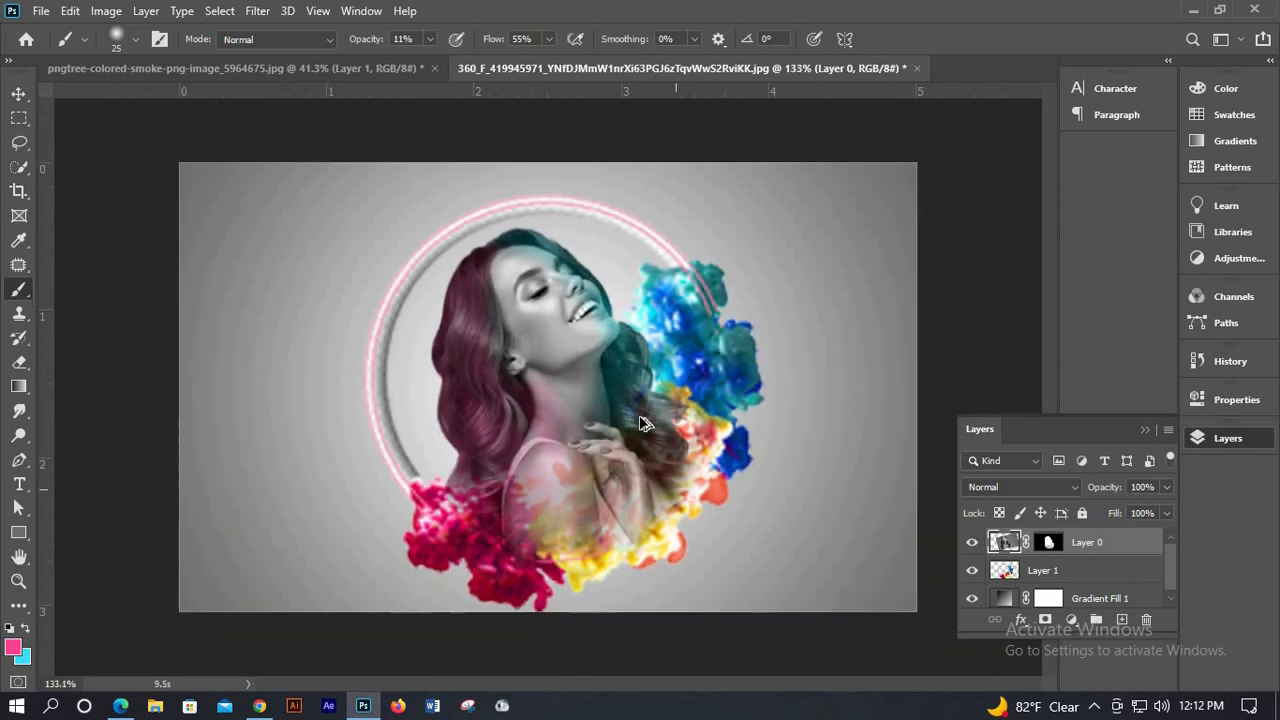
Examine the pink and cyan tints on the woman's hair, face, neck and shoulder up close and in the full composition
scroll(443, 317, up, 2)
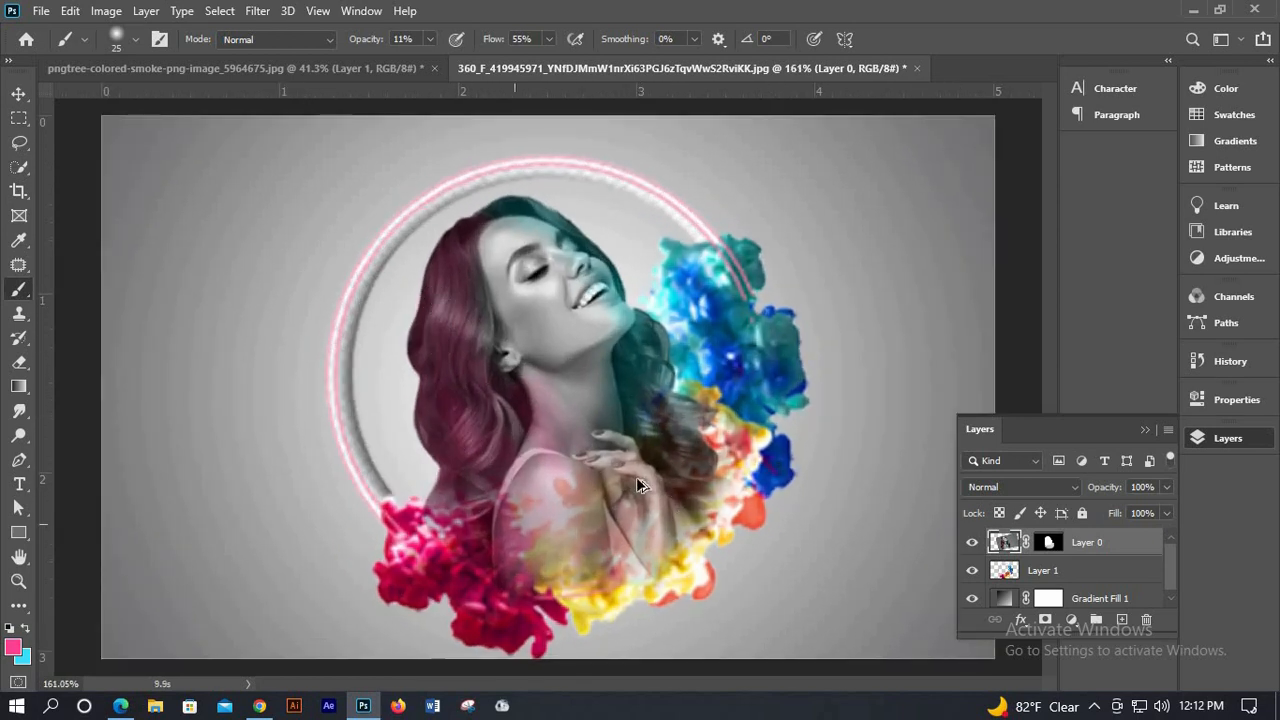
scroll(633, 482, down, 1)
scroll(633, 482, up, 2)
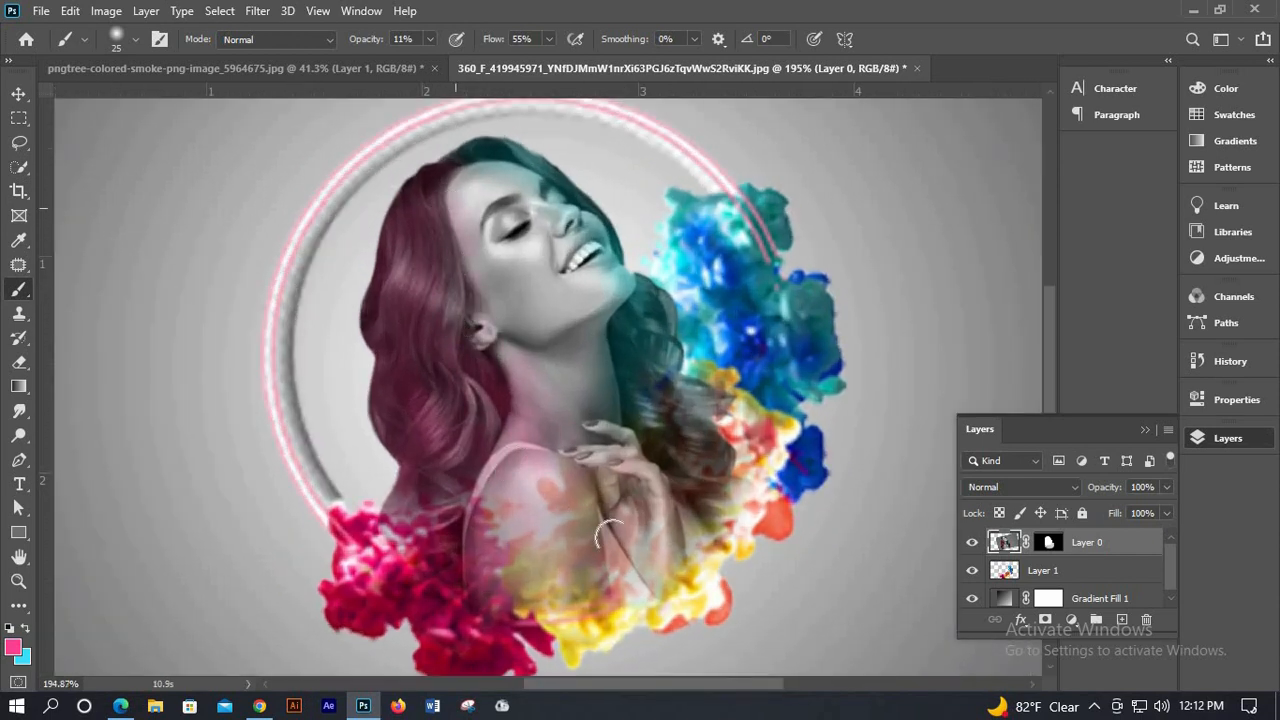
scroll(604, 468, down, 2)
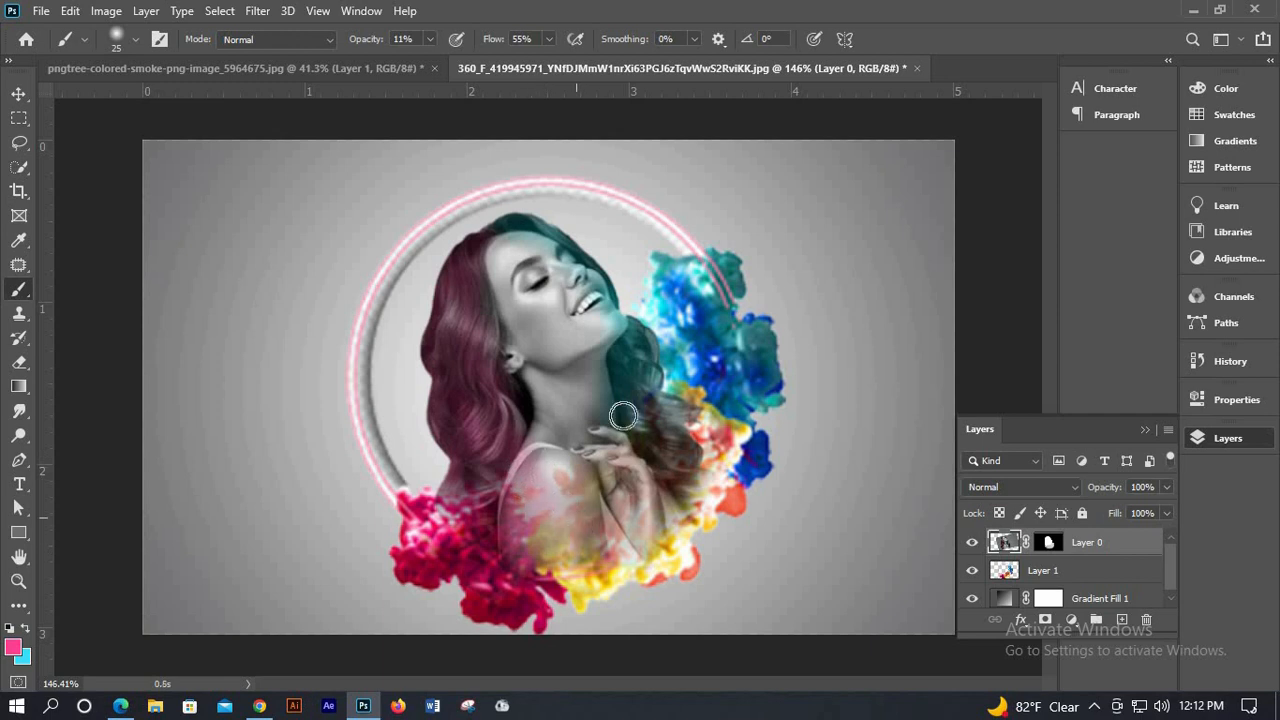
scroll(613, 366, up, 1)
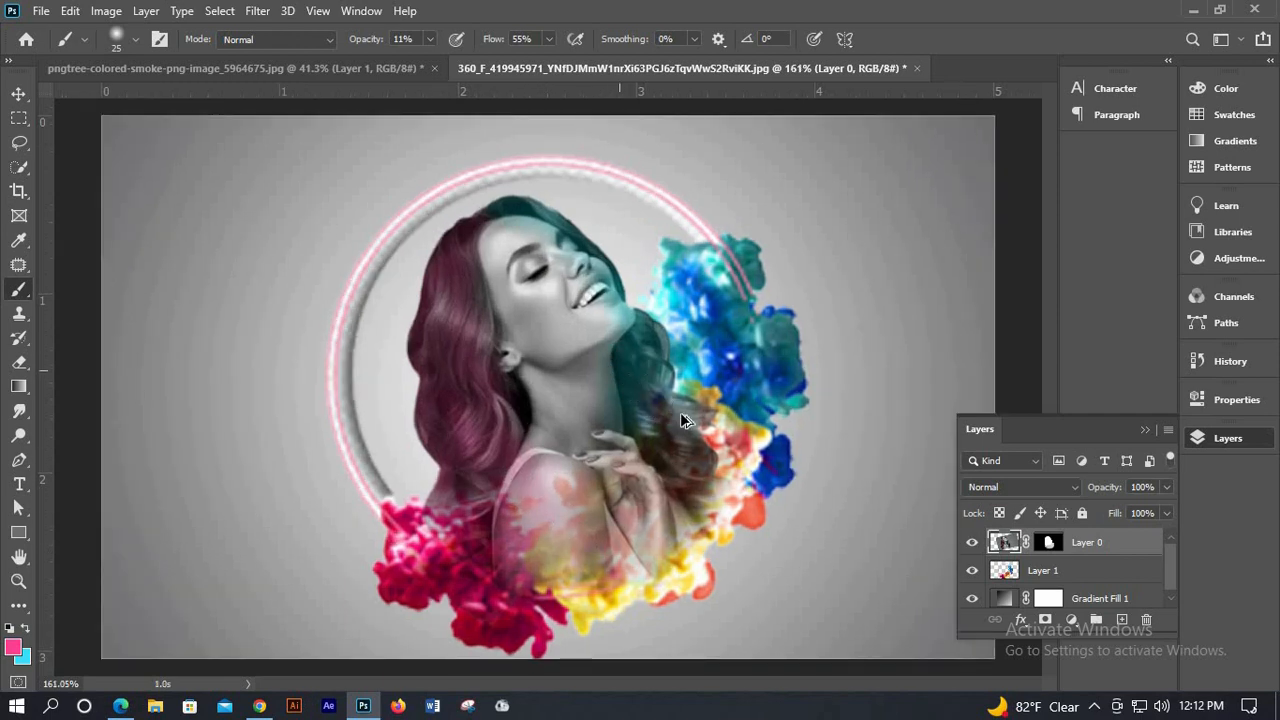
scroll(680, 416, up, 1)
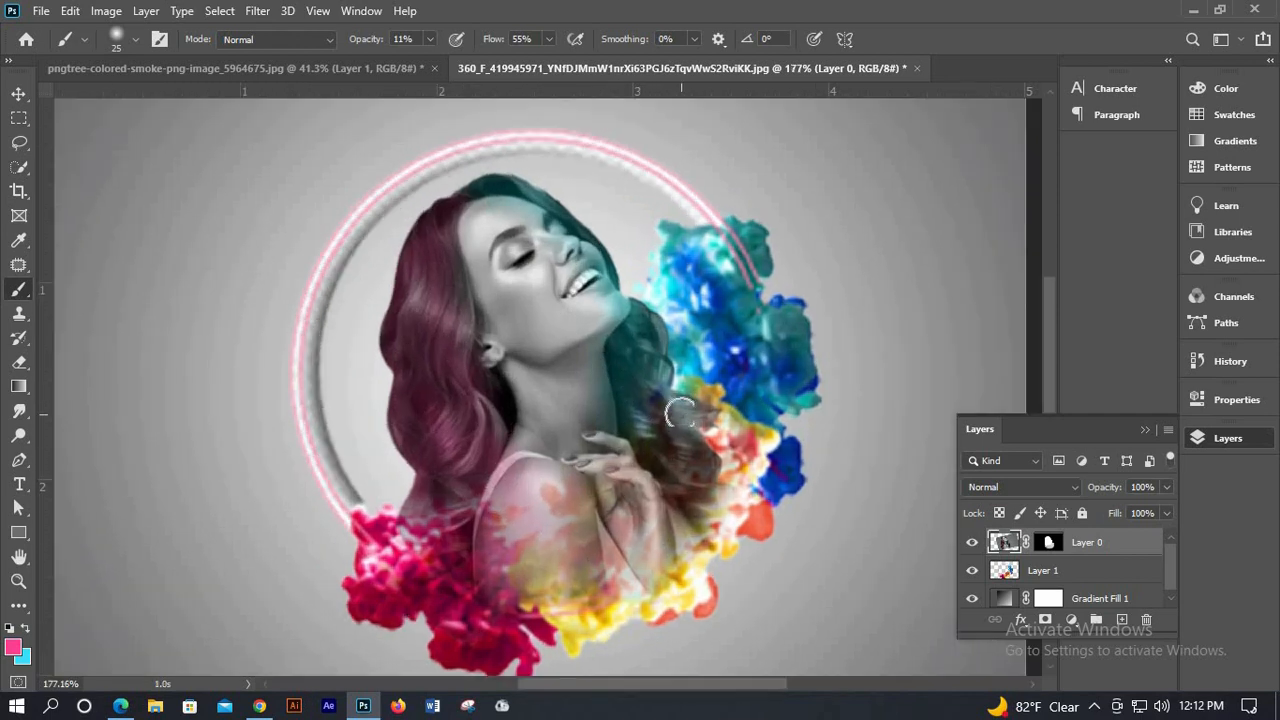
scroll(680, 416, down, 2)
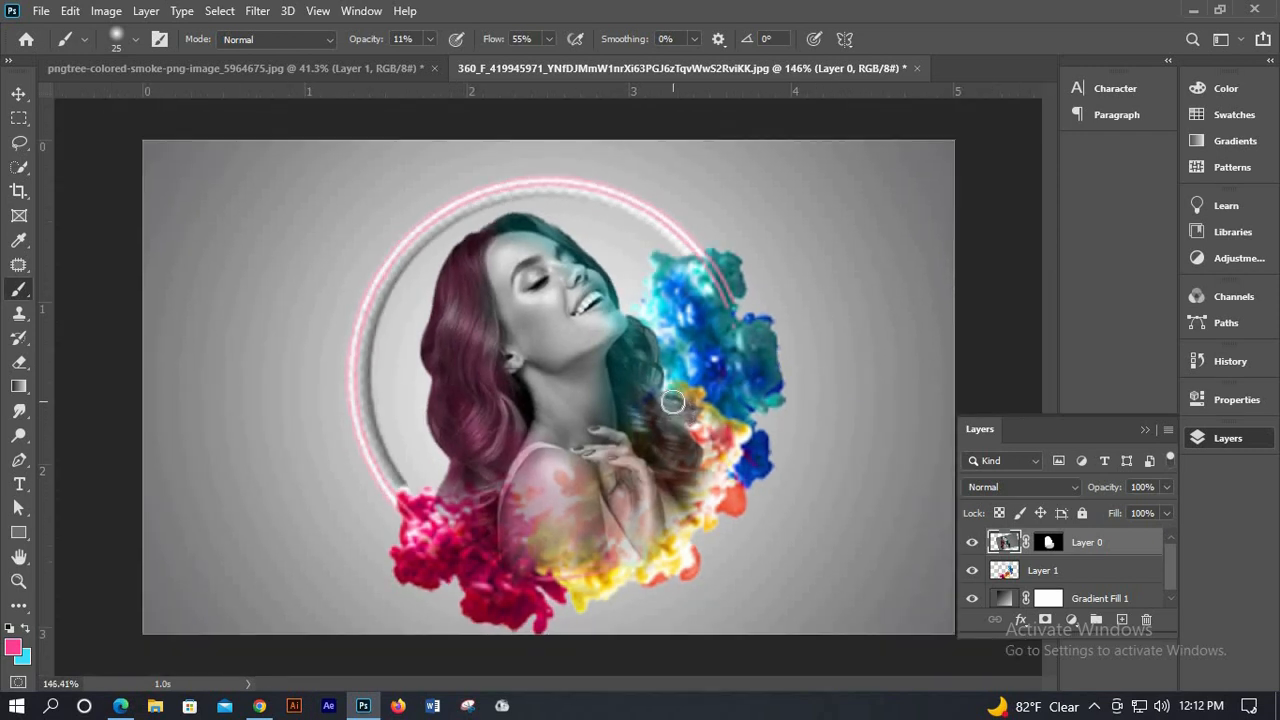
scroll(673, 401, down, 1)
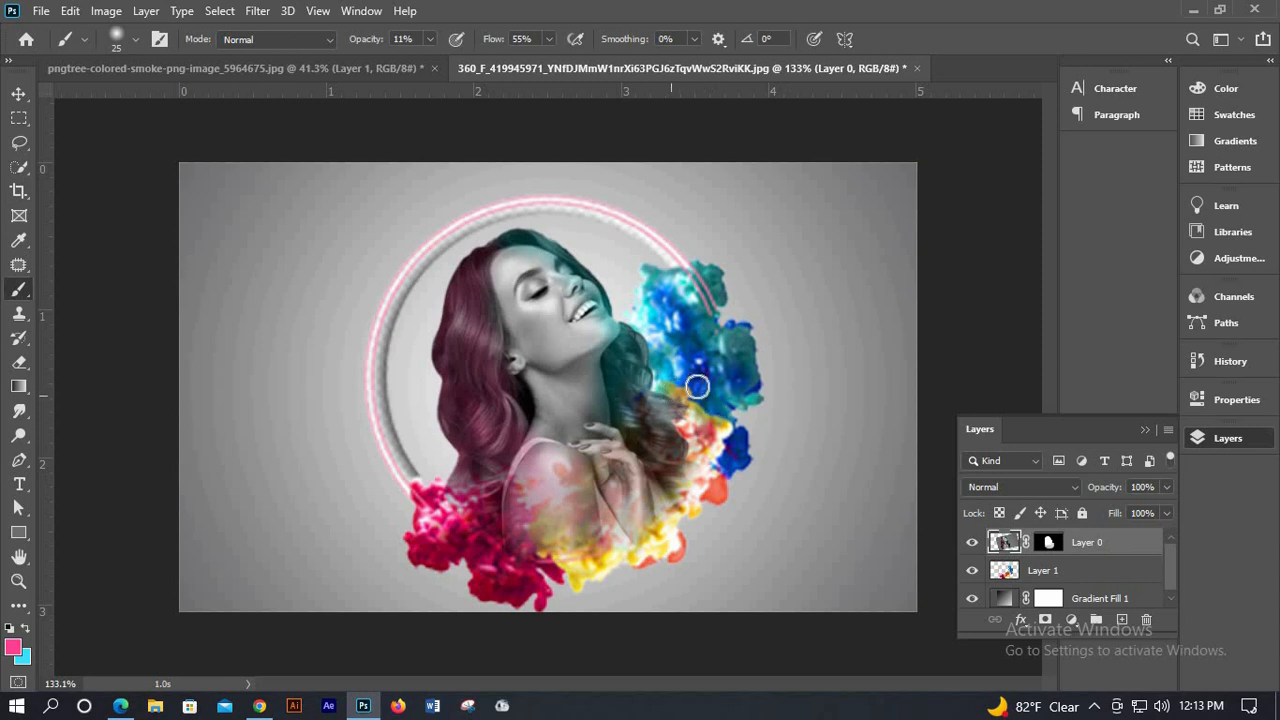
scroll(701, 392, up, 1)
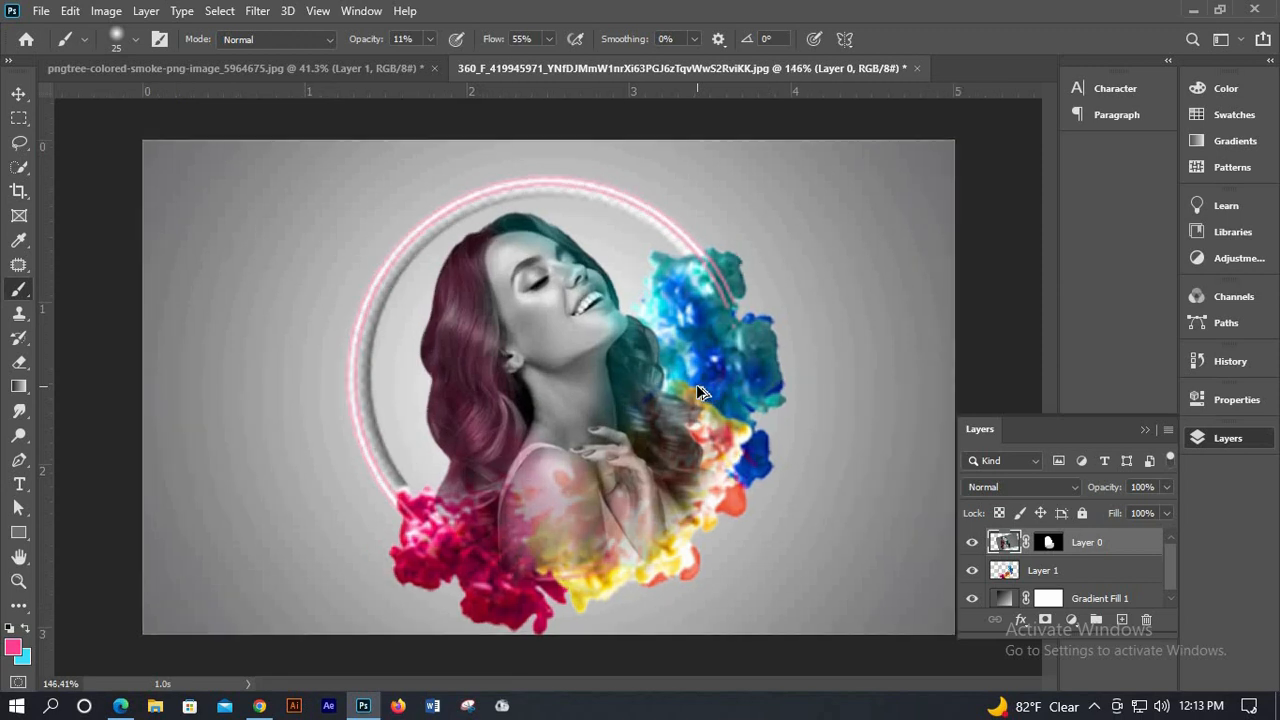